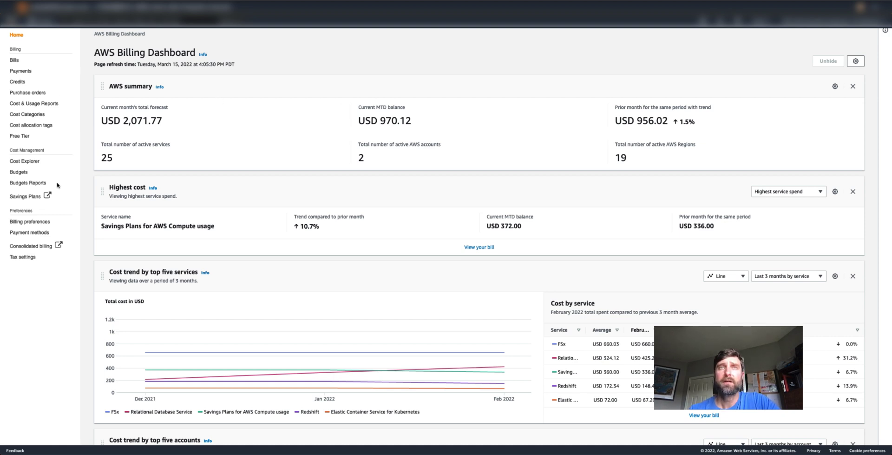
Step: Start a new AWS budget and choose Cost budget instead of Usage budget as its type
click(19, 171)
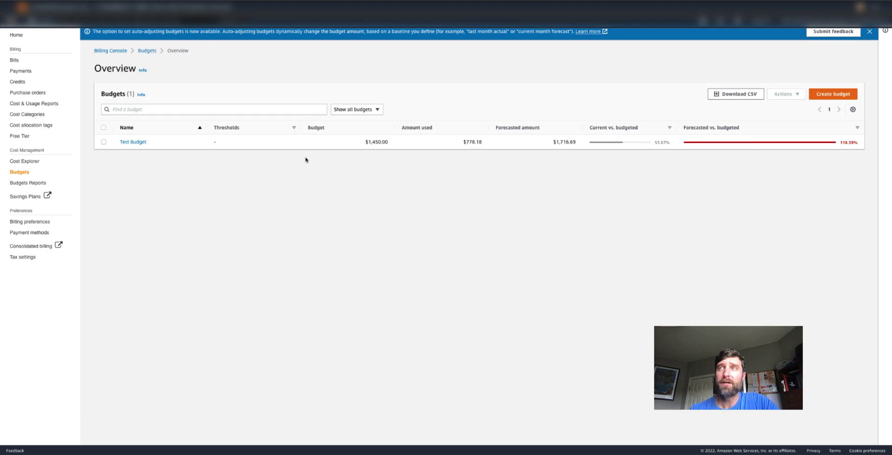
click(822, 94)
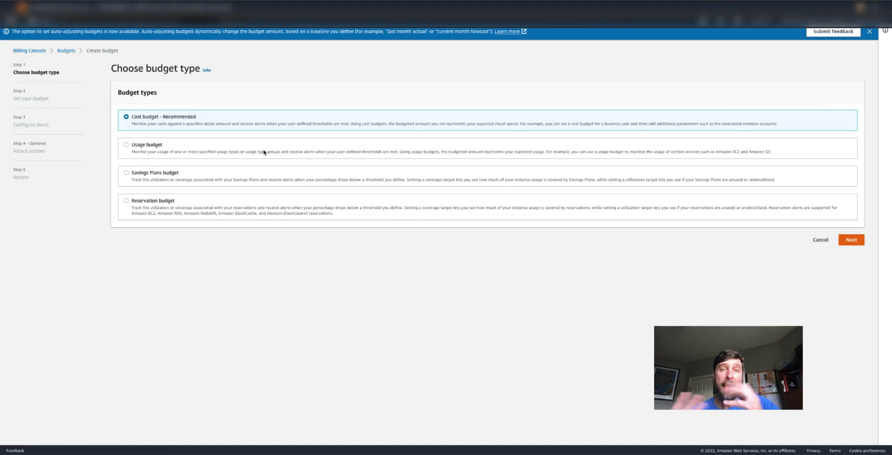
click(151, 147)
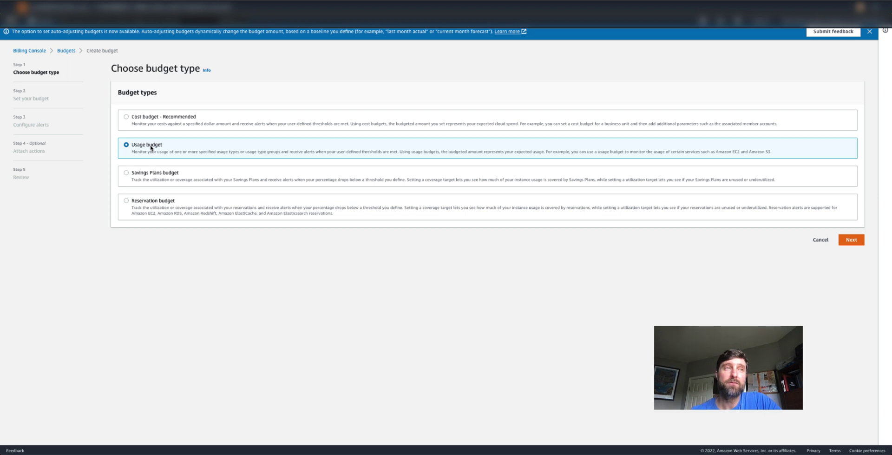
click(151, 119)
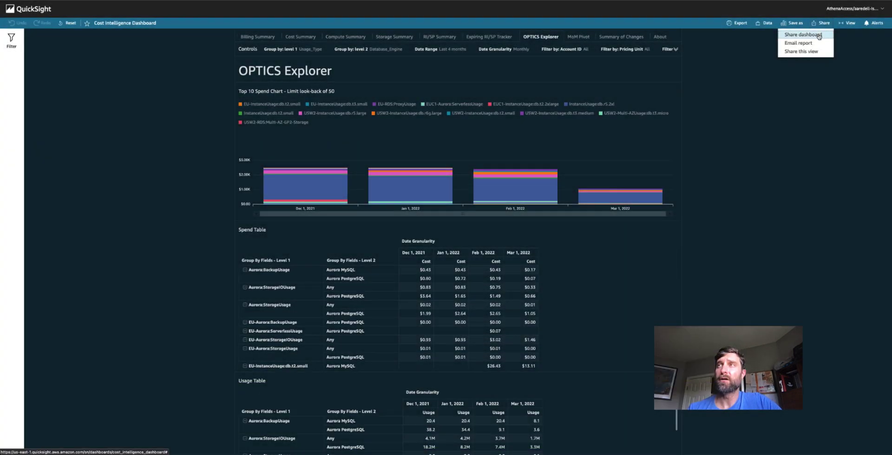
Step: Enable Allow "save as" in the Cost Intelligence Dashboard's sharing settings
click(818, 34)
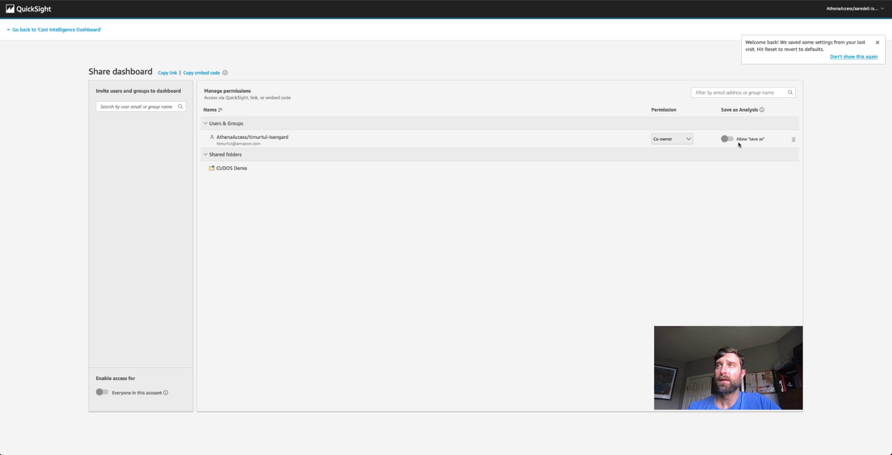
click(729, 140)
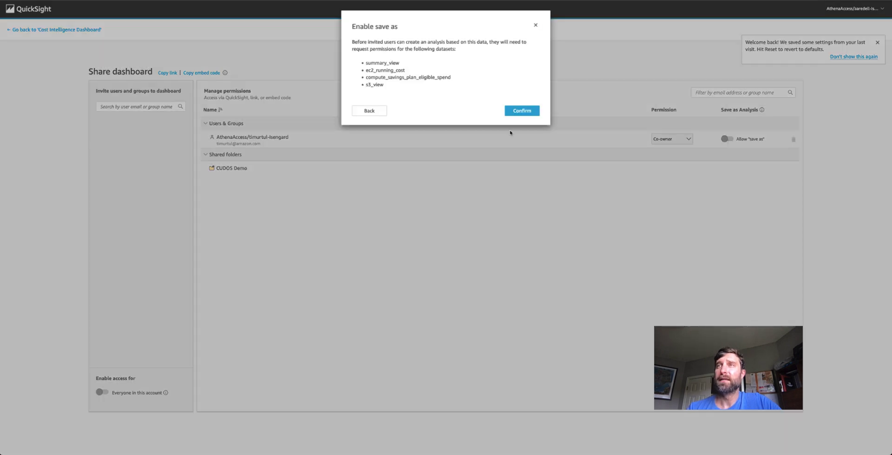
click(522, 110)
Step: Save the dashboard as a new analysis named 'Alert Threshold CID Demo'
click(96, 32)
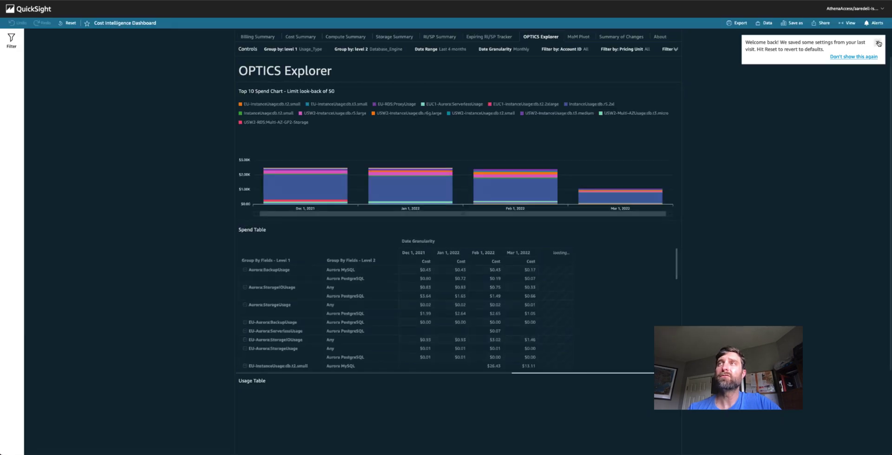
click(879, 43)
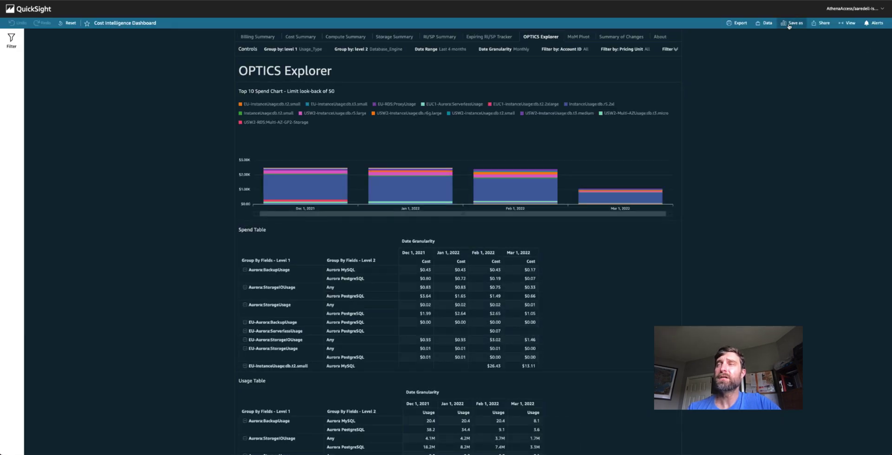
click(793, 23)
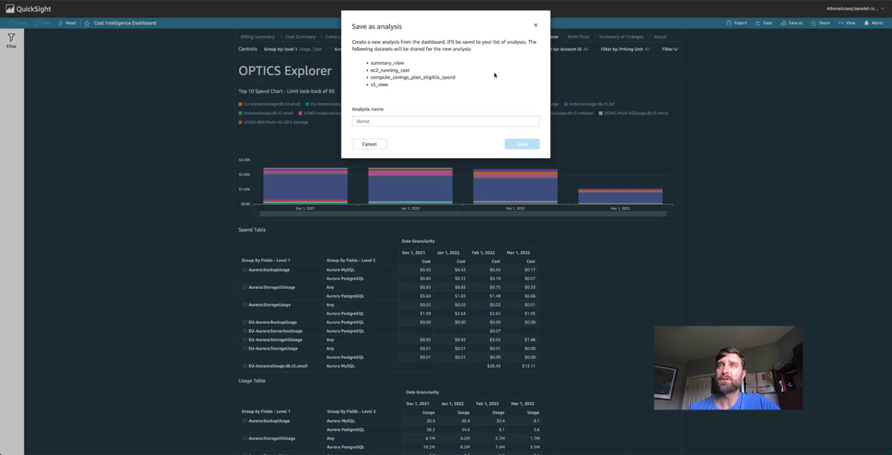
click(420, 123)
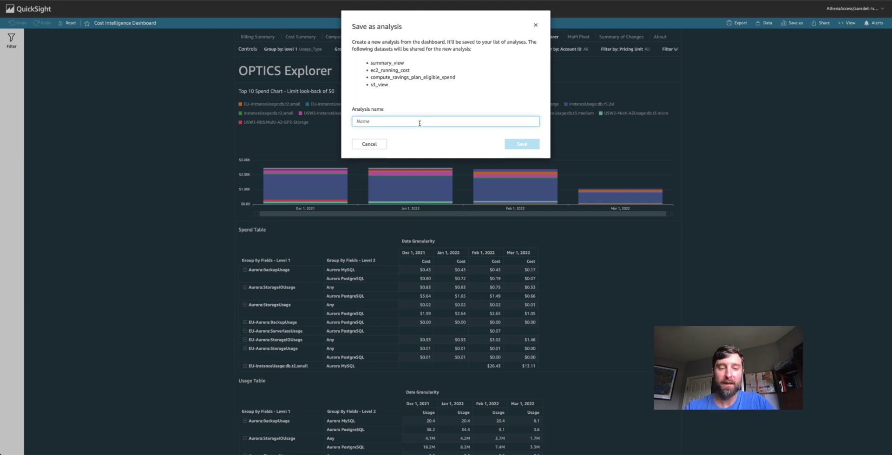
text(Alert )
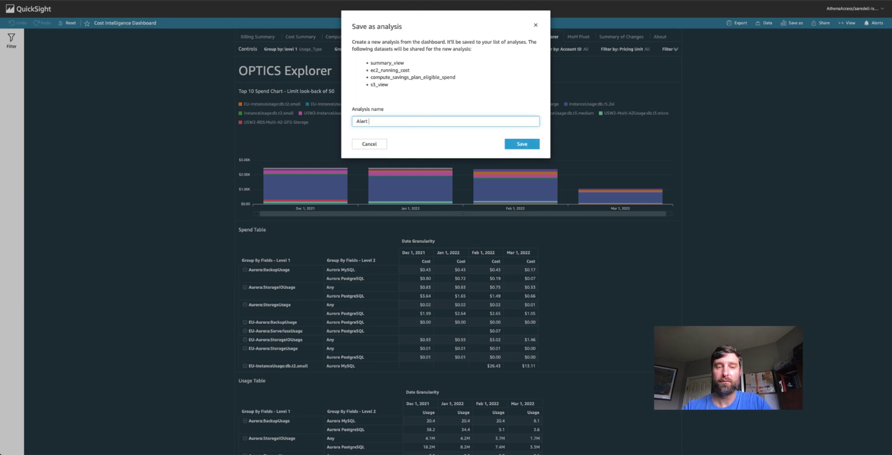
text(Threshold CID Demo)
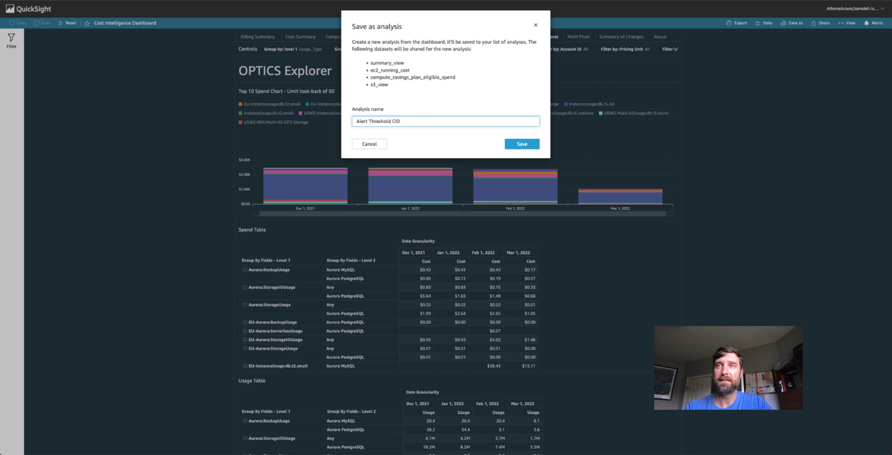
key(Return)
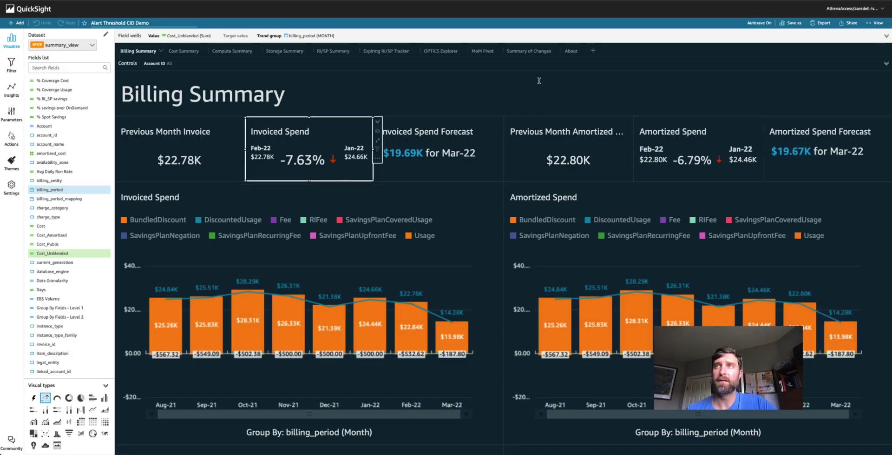
Step: Add a sheet named Alerts, then select the Usage Spend KPI on Cost Summary
click(593, 51)
click(612, 51)
click(616, 61)
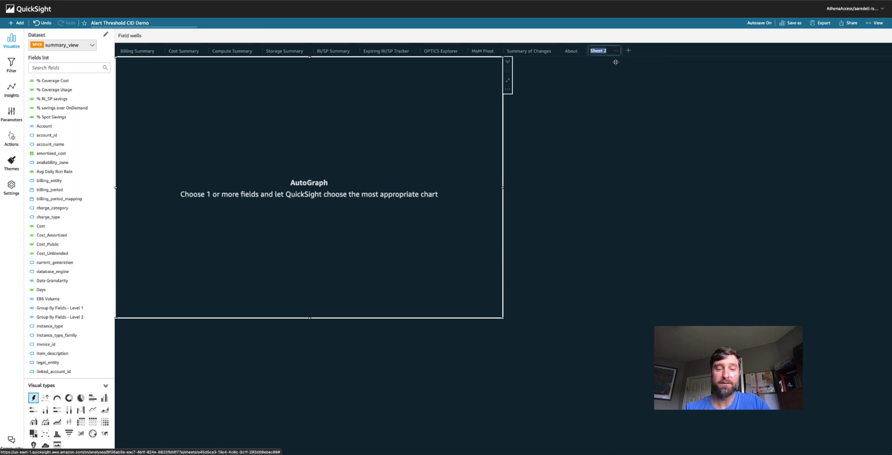
text(Alerts)
key(Return)
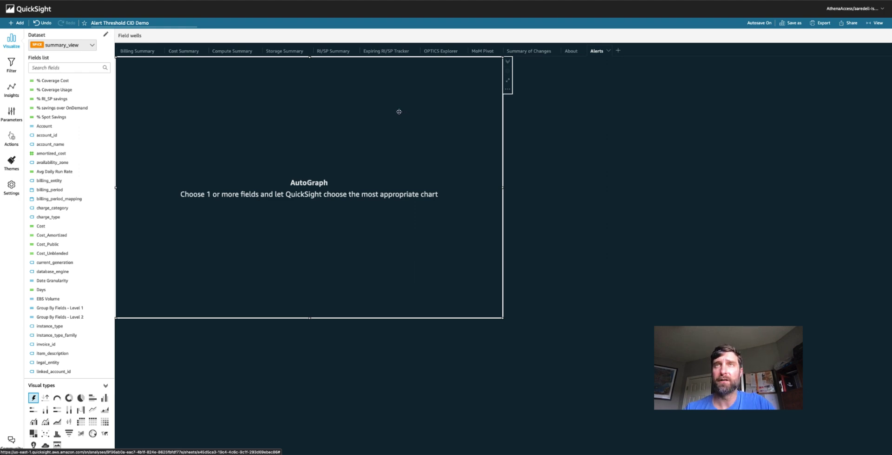
click(183, 51)
click(211, 140)
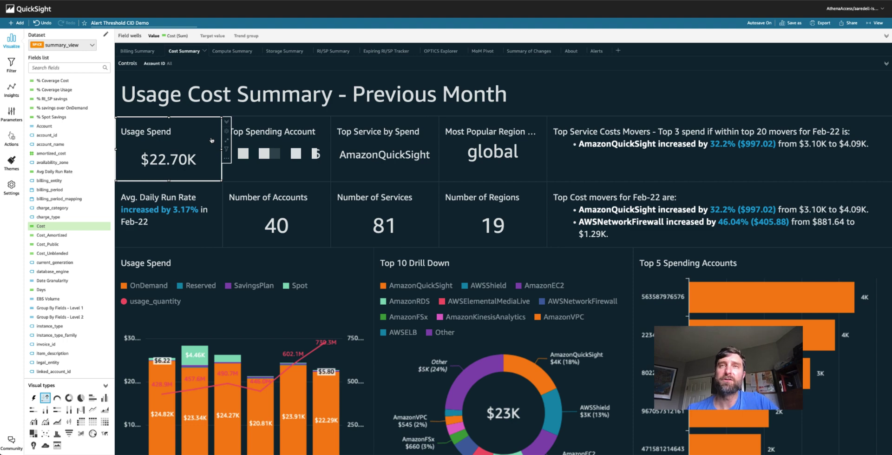
Step: Duplicate the Usage Spend and Compute Usage Spend KPIs onto the Alerts sheet
click(227, 158)
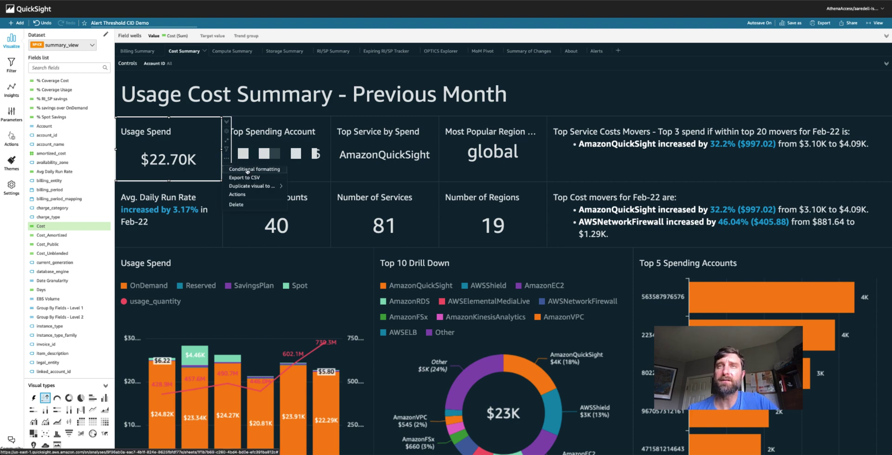
mouse_move(254, 186)
scroll(321, 188, down, 3)
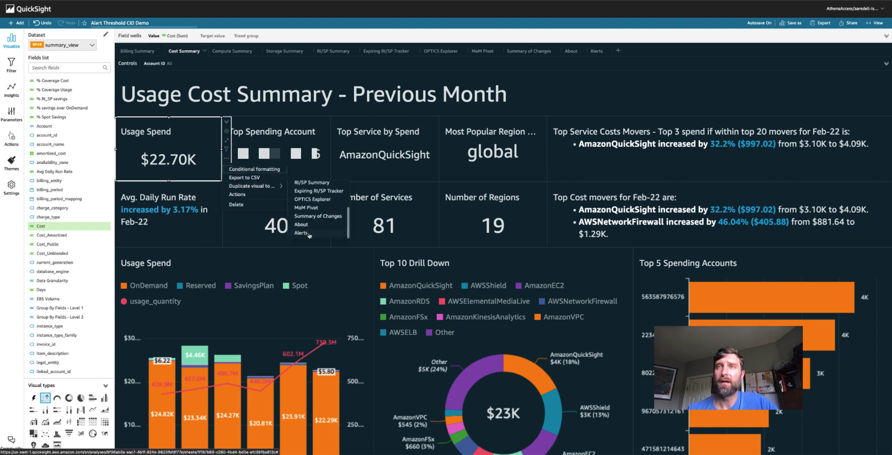
click(302, 233)
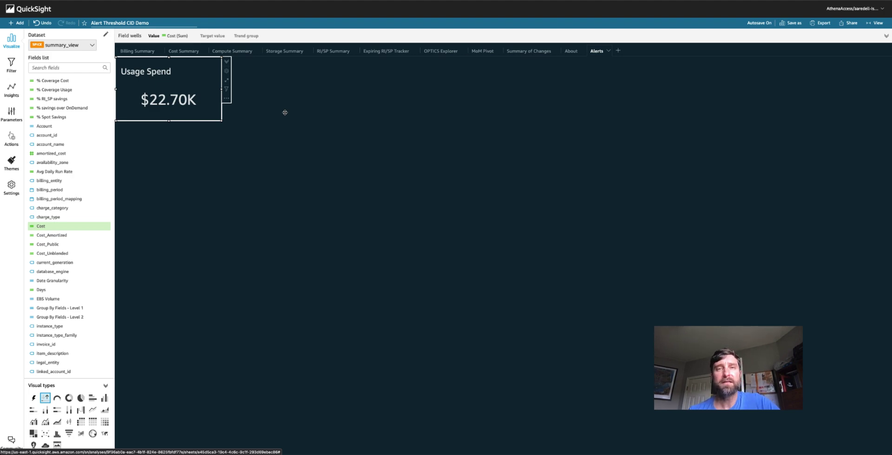
click(224, 51)
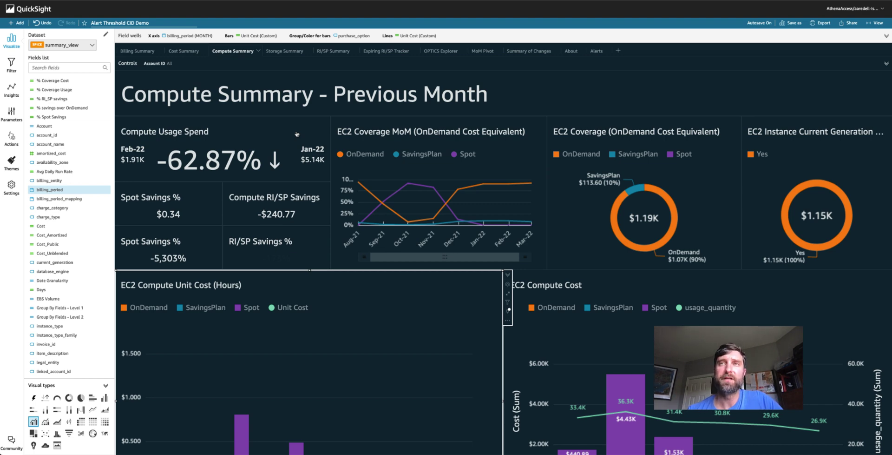
click(297, 134)
click(337, 158)
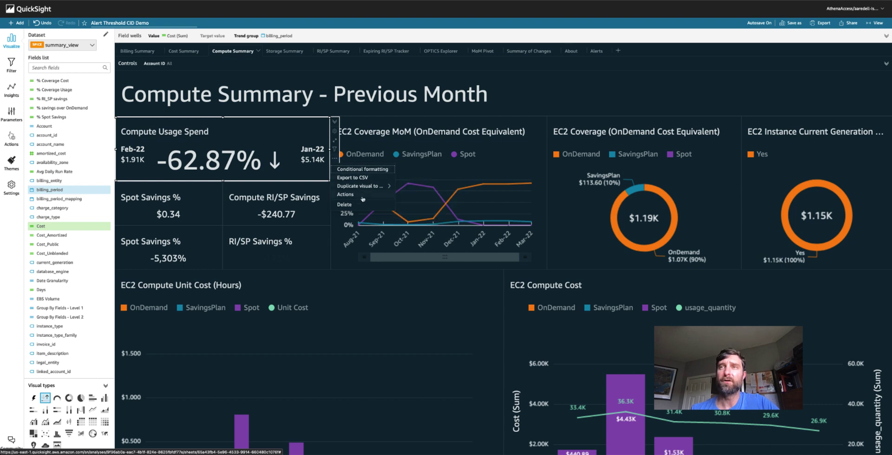
mouse_move(367, 185)
click(418, 233)
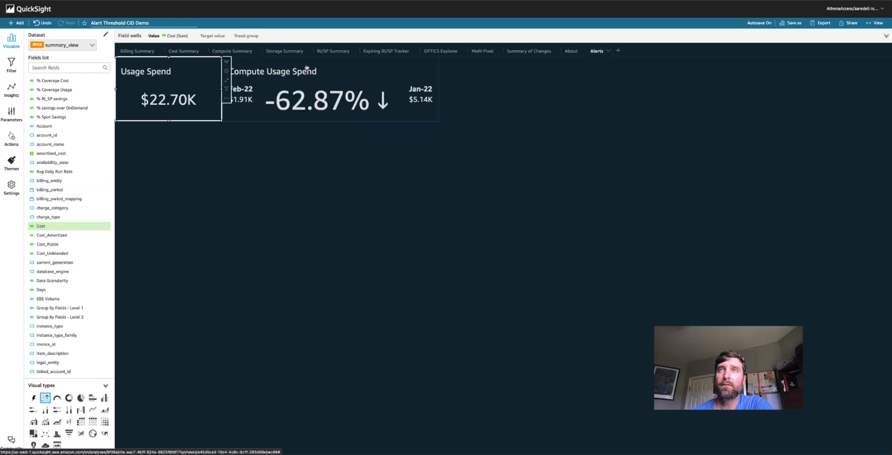
click(233, 51)
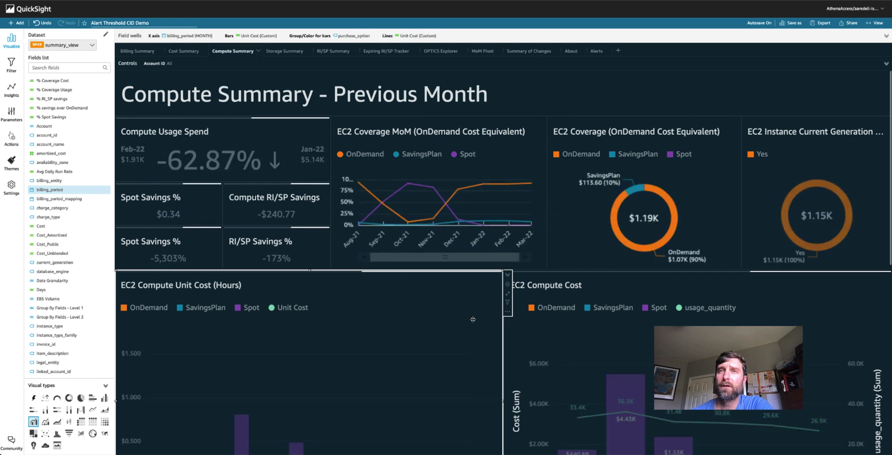
Step: Duplicate the EC2 Compute Unit Cost (Hours) chart from Compute Summary onto the Alerts sheet
scroll(473, 319, down, 3)
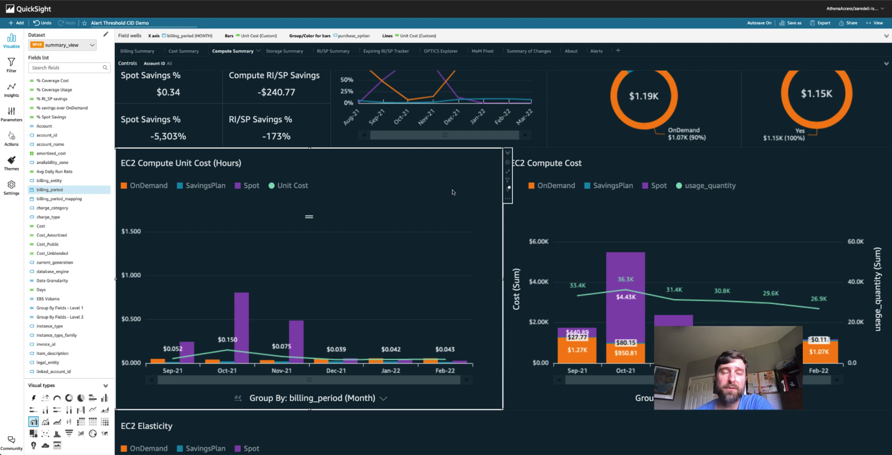
scroll(453, 189, up, 2)
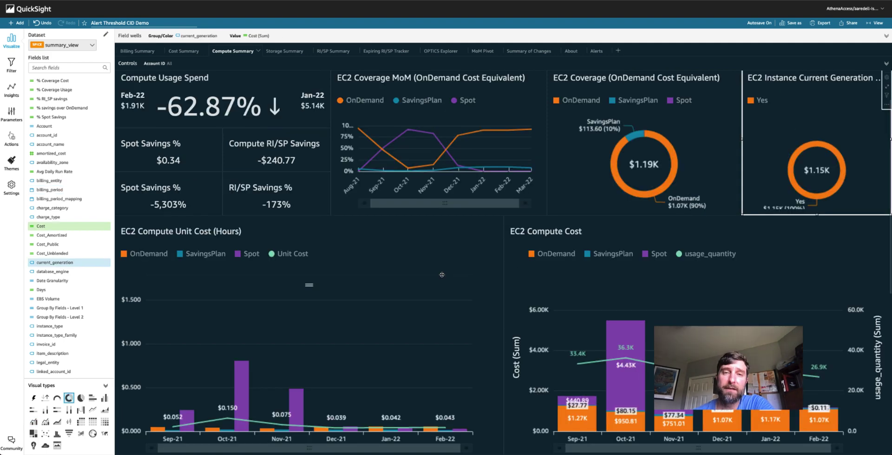
click(455, 243)
click(508, 267)
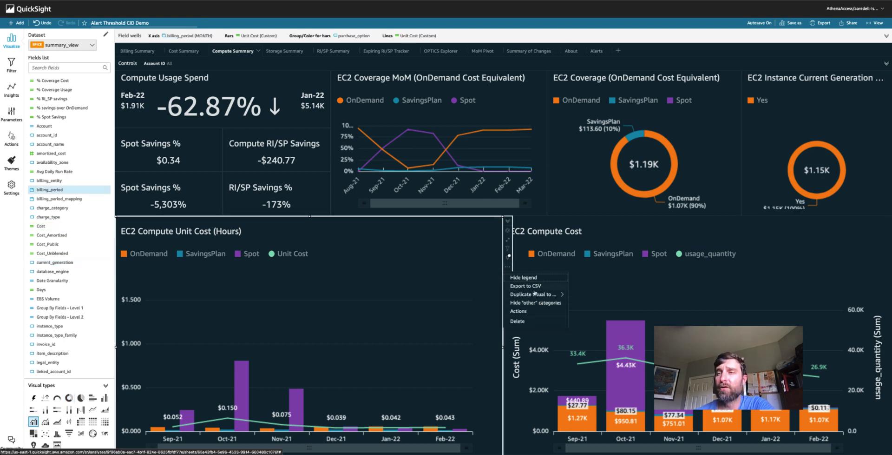
mouse_move(539, 295)
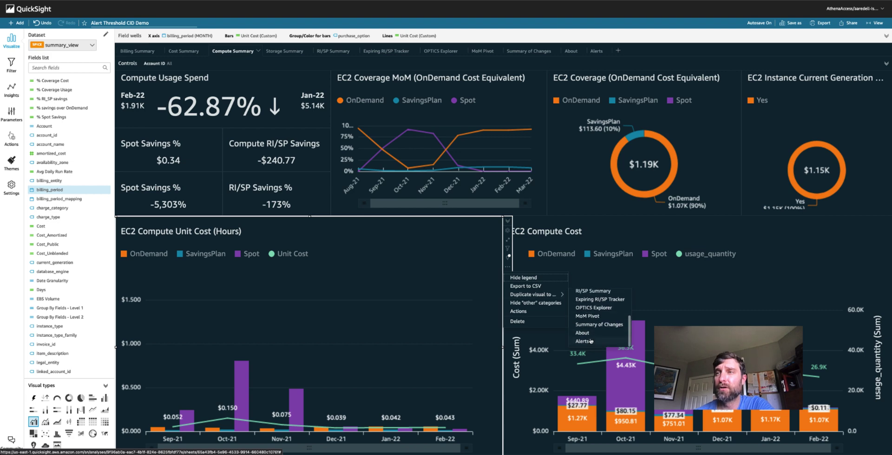
click(587, 339)
Step: Restrict the copied EC2 unit cost visual's billing_period filter to Previous month, with Exclude last unchecked
click(10, 75)
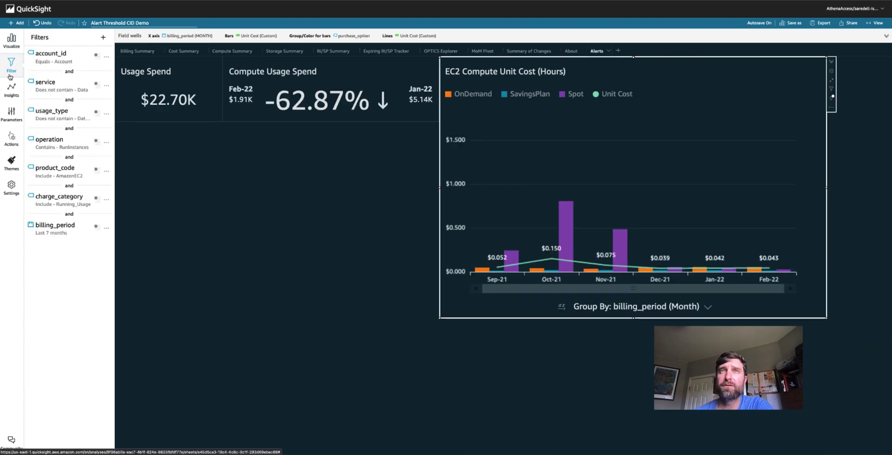
click(51, 273)
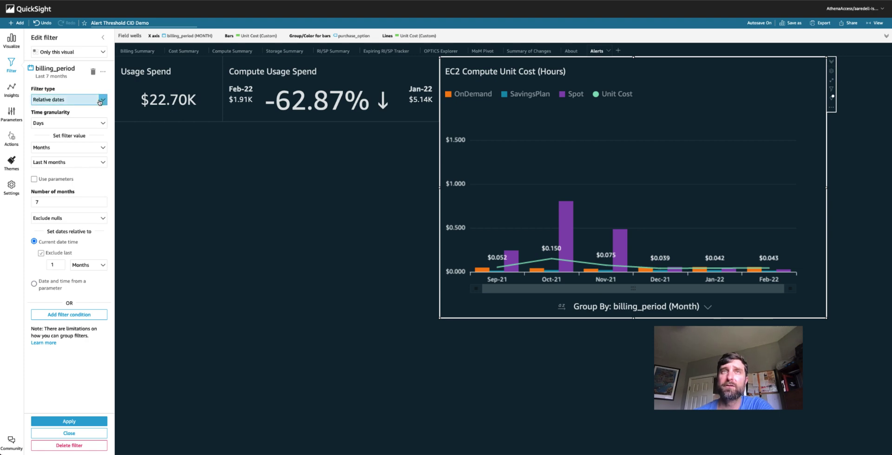
click(104, 124)
click(105, 124)
click(103, 147)
click(47, 176)
click(86, 161)
click(88, 178)
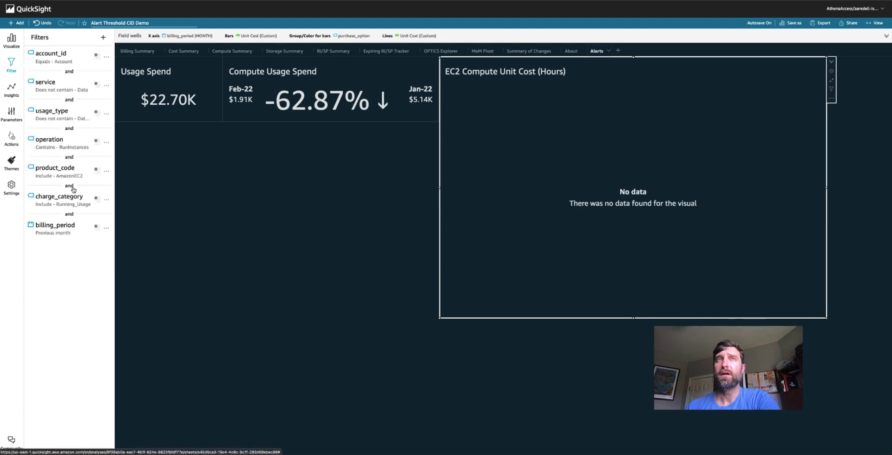
click(13, 50)
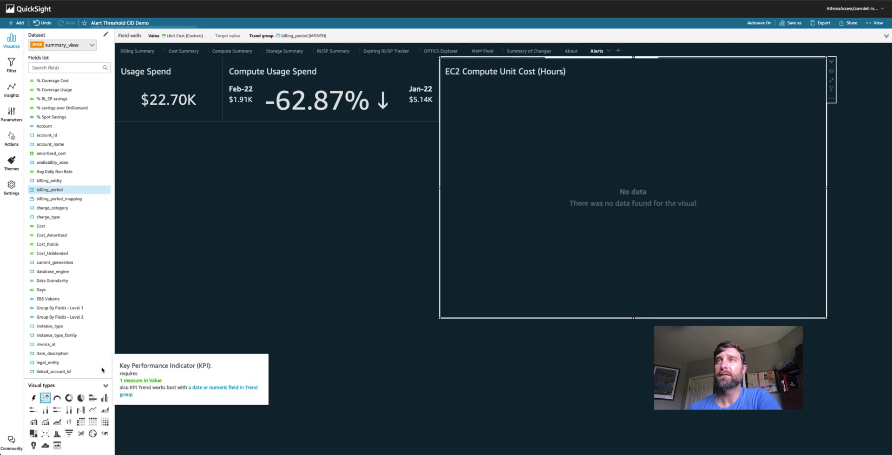
click(11, 65)
click(41, 212)
click(69, 420)
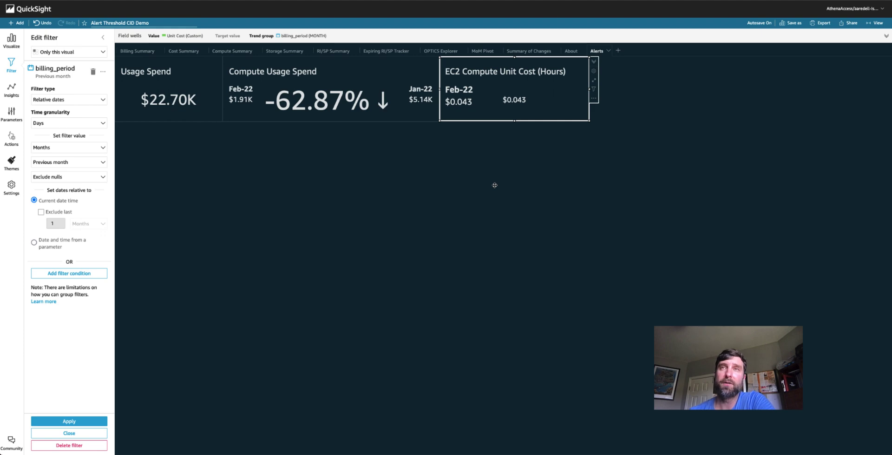
Step: Duplicate the Savings Expiring this Month visual onto the Alerts sheet
click(224, 52)
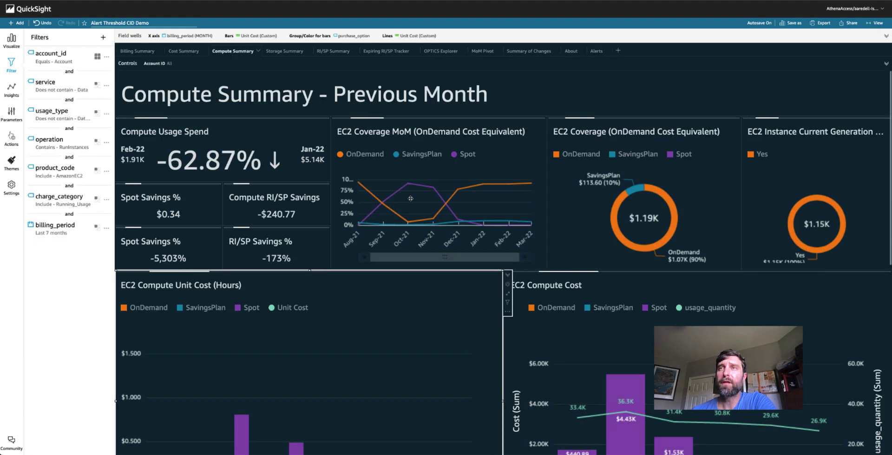
scroll(411, 199, down, 3)
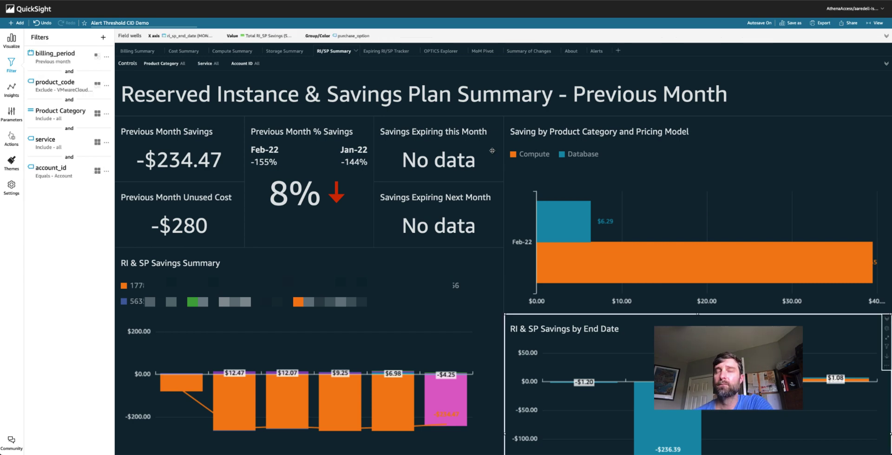
click(492, 148)
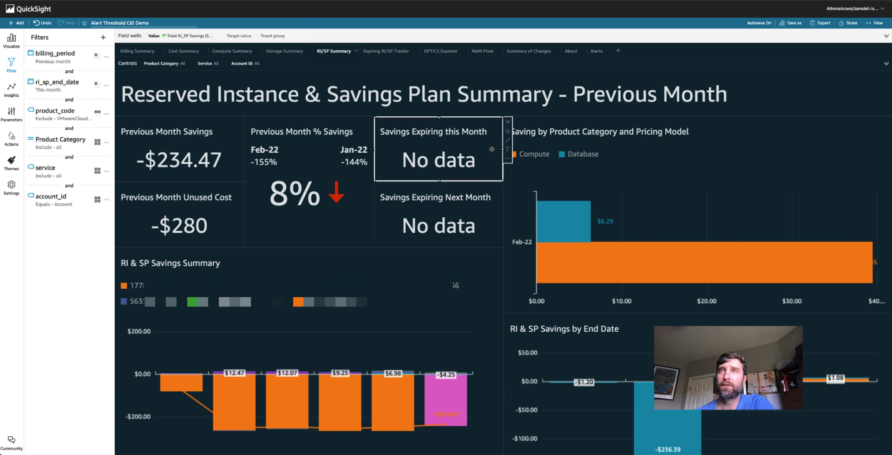
click(508, 159)
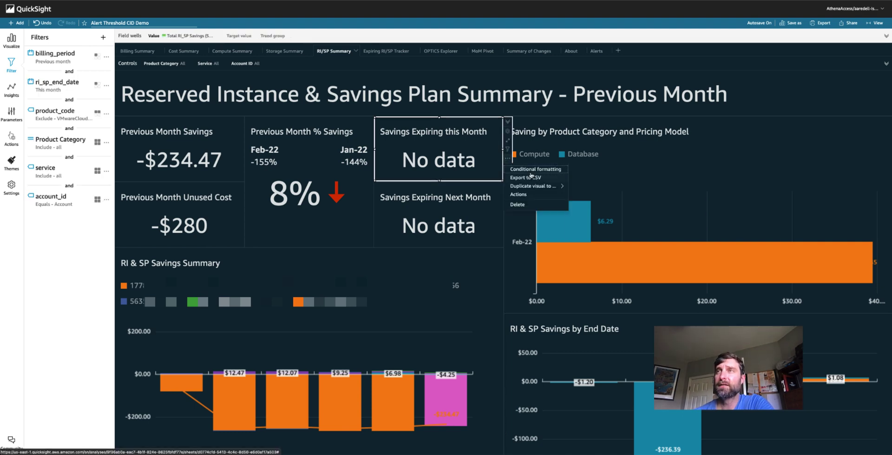
mouse_move(555, 188)
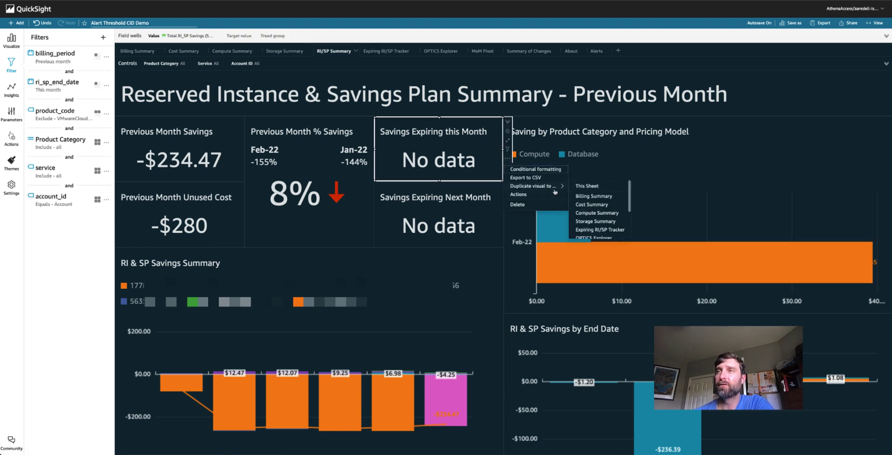
scroll(590, 202, down, 3)
click(590, 201)
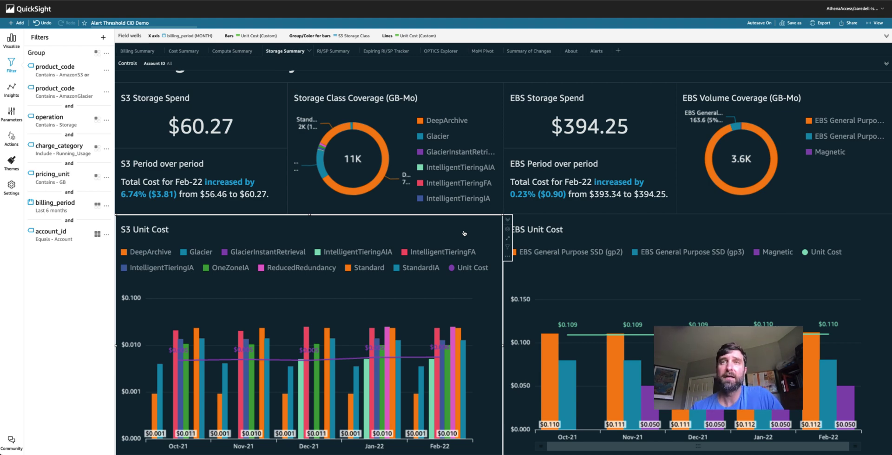
Step: Duplicate the S3 Unit Cost visual onto the Alerts sheet
click(508, 255)
mouse_move(526, 283)
scroll(591, 298, down, 3)
click(592, 325)
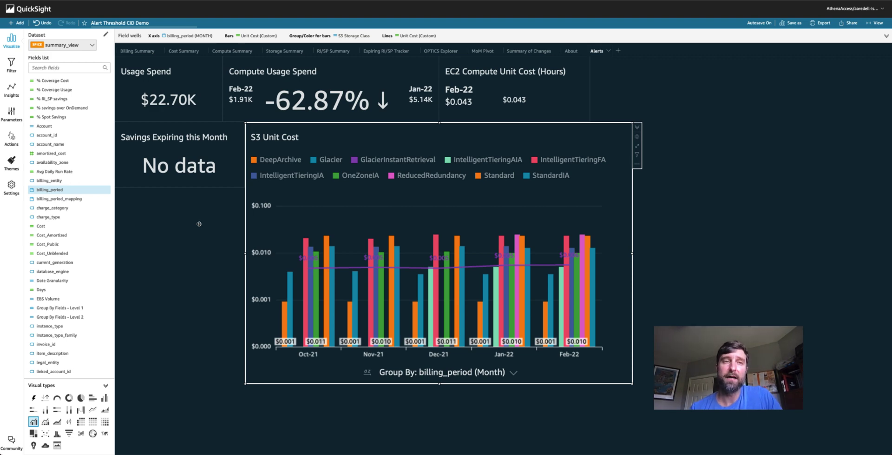
Step: Set the copy's billing_period filter to Last 1 months with Exclude last unchecked
click(11, 64)
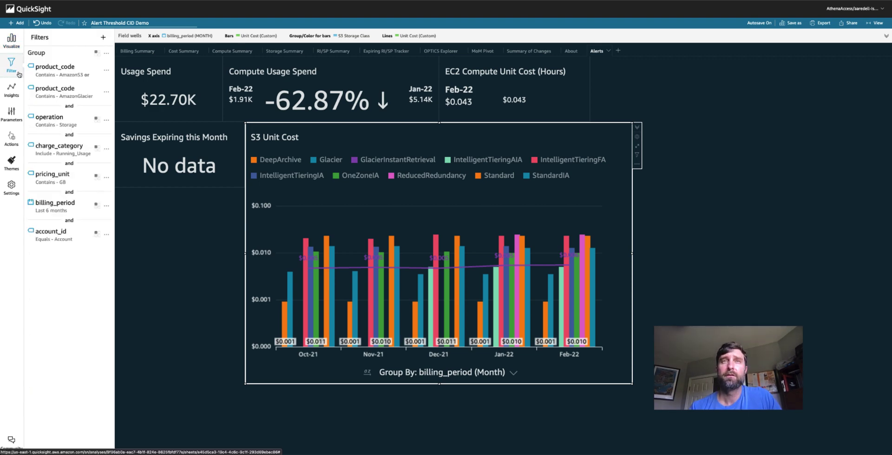
click(69, 207)
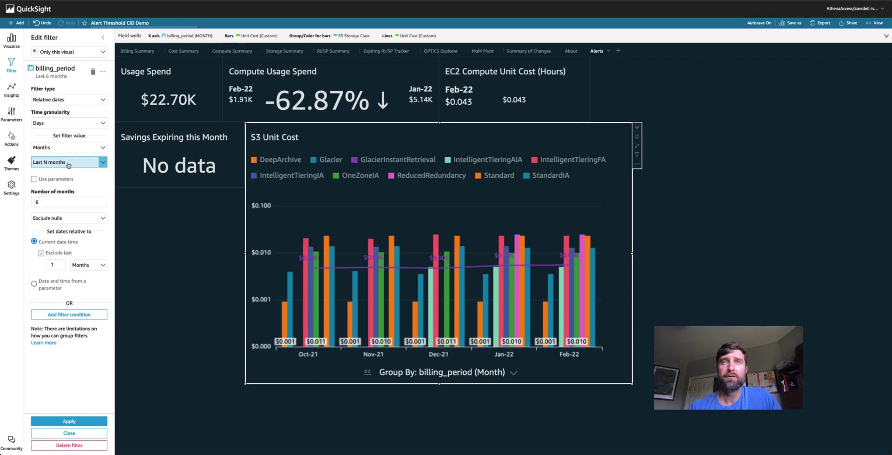
click(34, 203)
text(1)
click(40, 253)
click(77, 421)
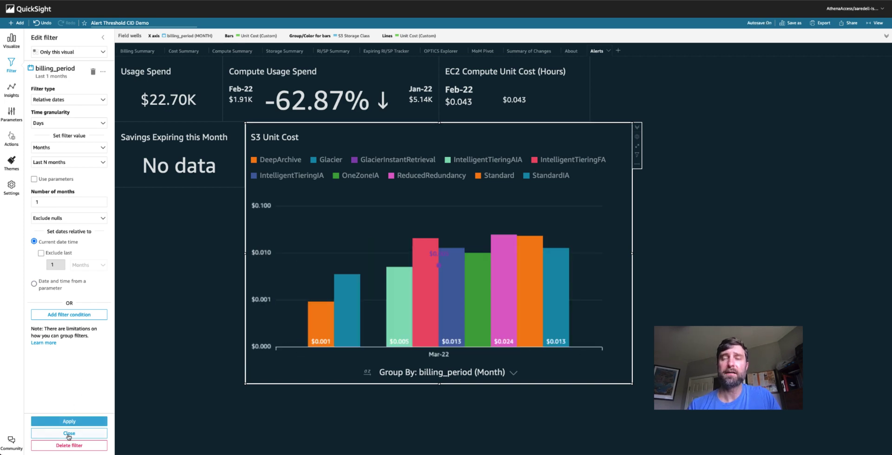
click(70, 431)
Step: Change the S3 Unit Cost copy to a KPI and shrink it to a small tile
mouse_move(440, 267)
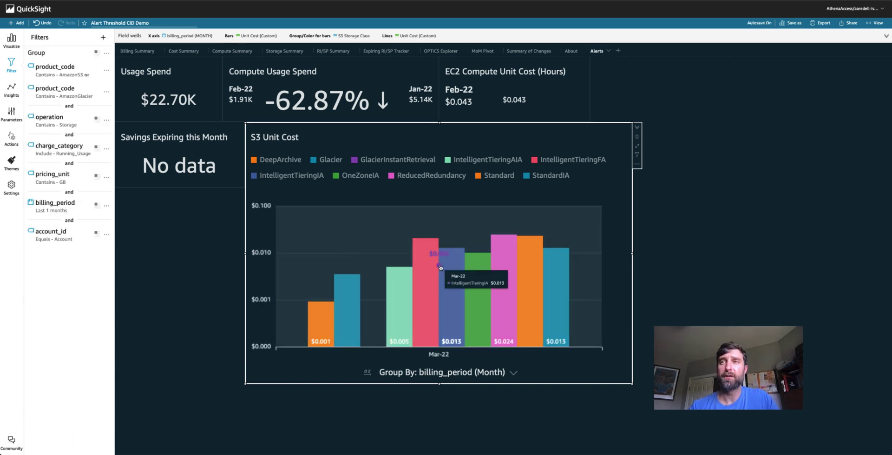
click(11, 44)
click(45, 398)
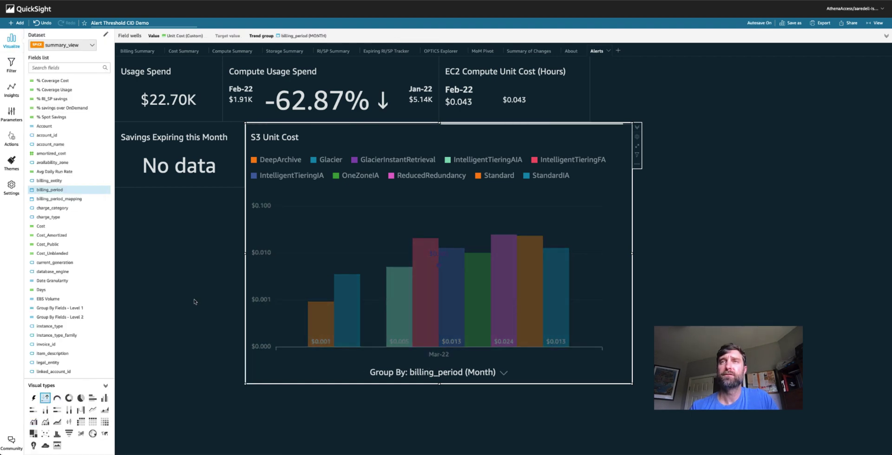
drag(633, 385, 449, 184)
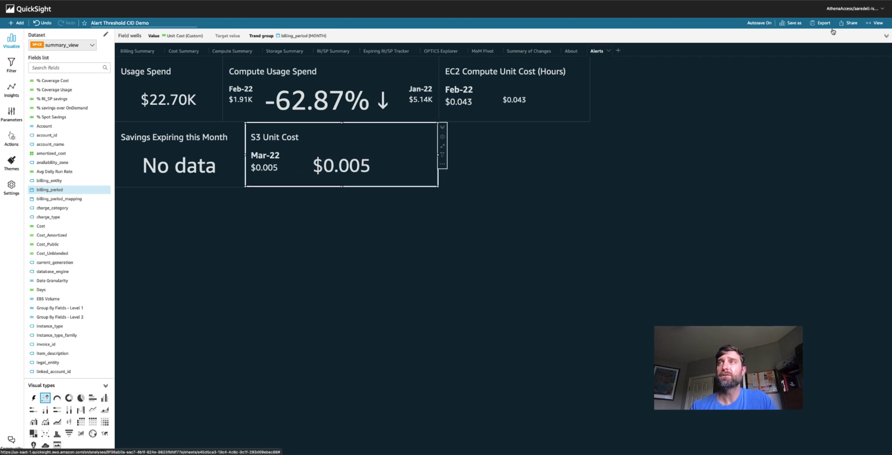
Step: Publish the dashboard and create a Usage Spend alert triggering when above $30,000
click(848, 23)
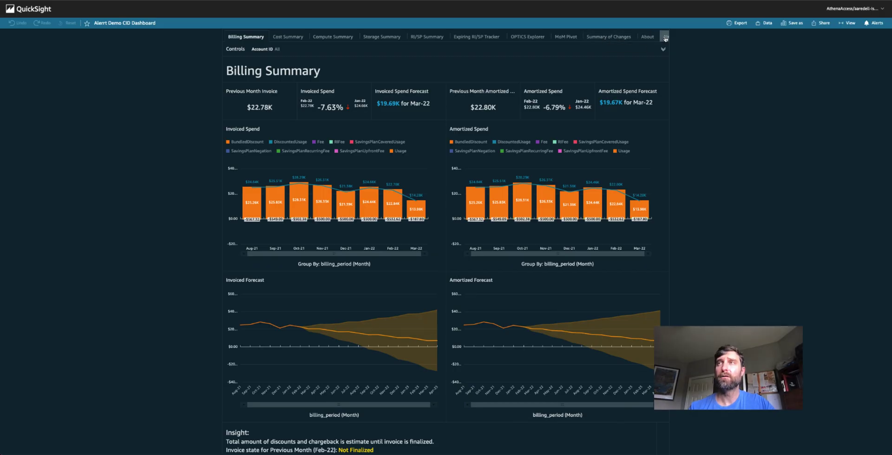
click(625, 36)
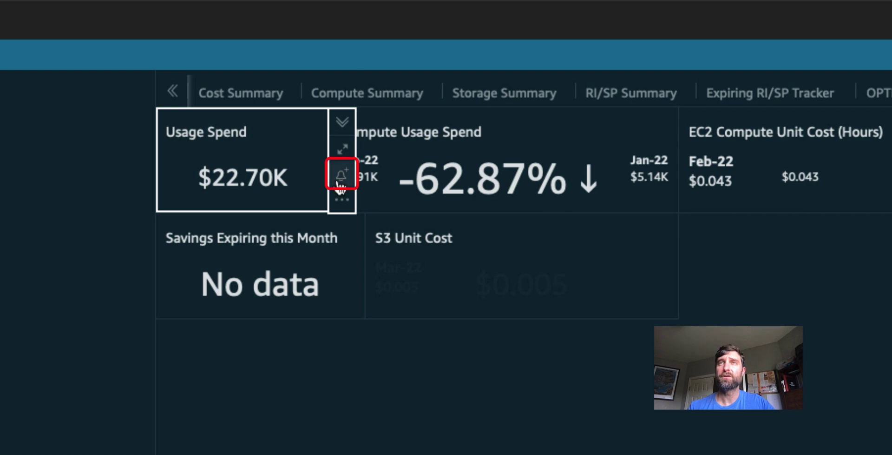
click(341, 176)
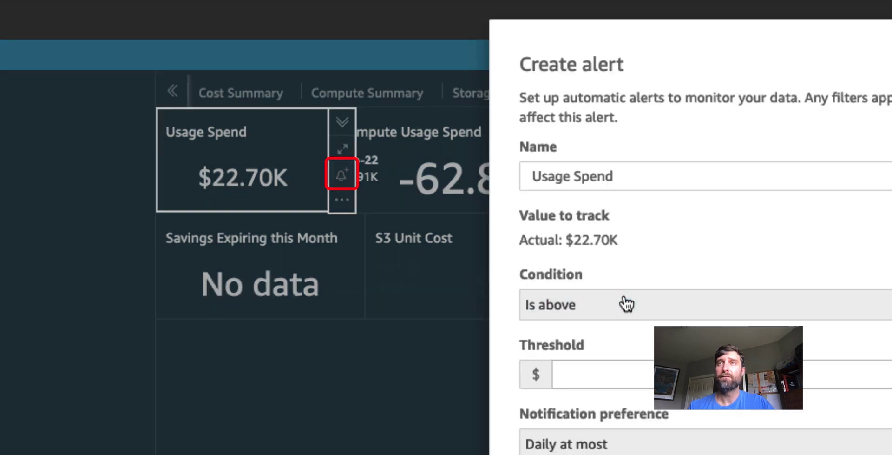
click(602, 311)
click(604, 315)
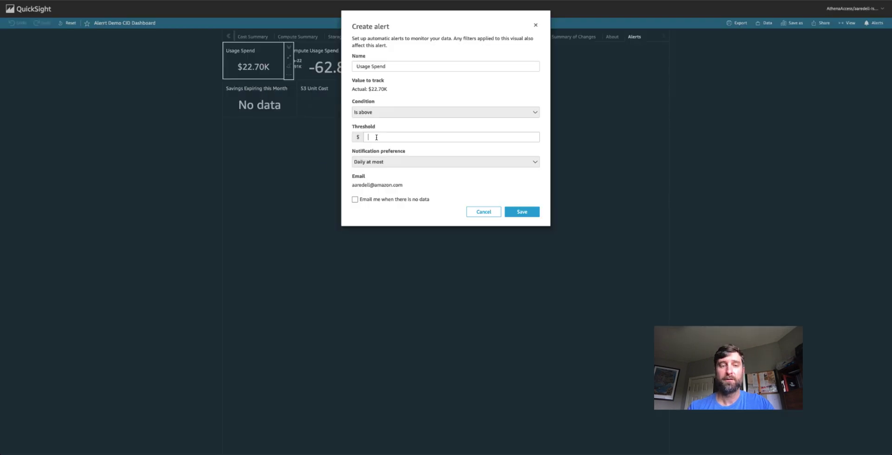
click(604, 375)
text(30000)
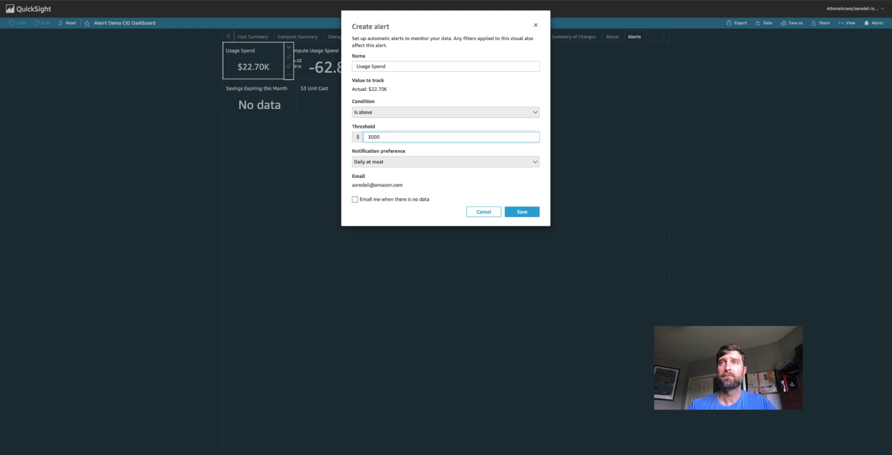
click(418, 162)
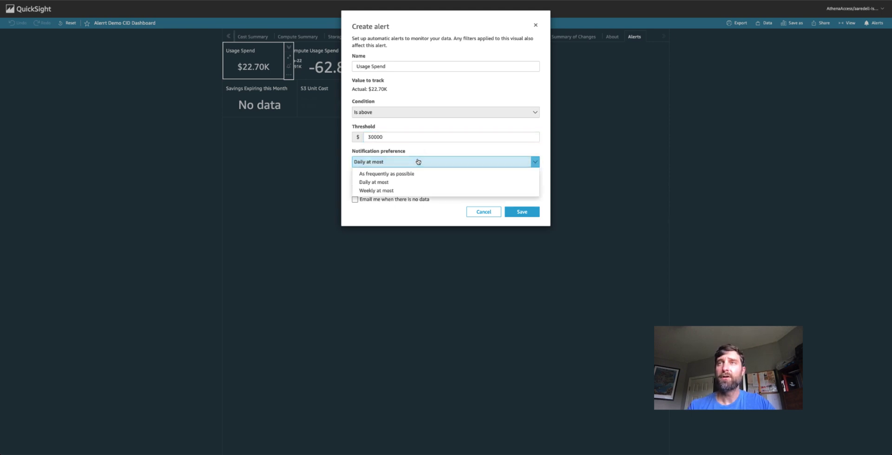
click(410, 191)
key(Return)
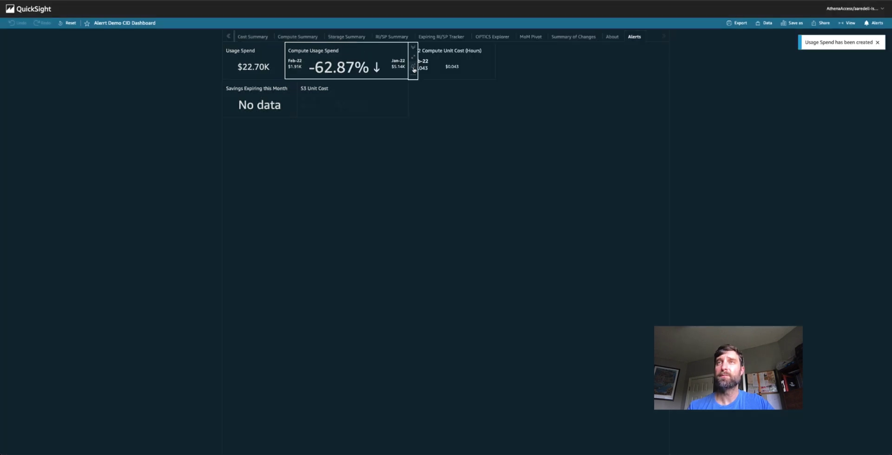
Step: Save threshold alerts on the Compute Usage Spend and EC2 Compute Unit Cost (Hours) KPIs
click(414, 69)
click(392, 140)
text(10)
click(484, 166)
click(474, 186)
click(514, 216)
click(500, 67)
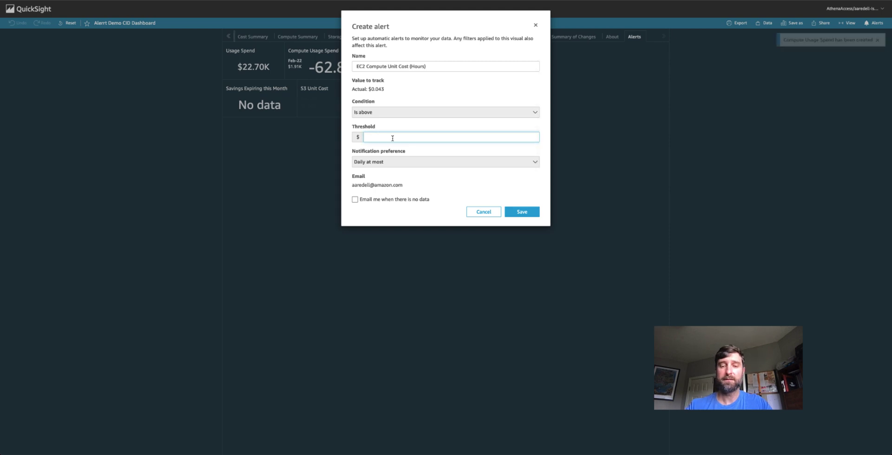
text(0.15)
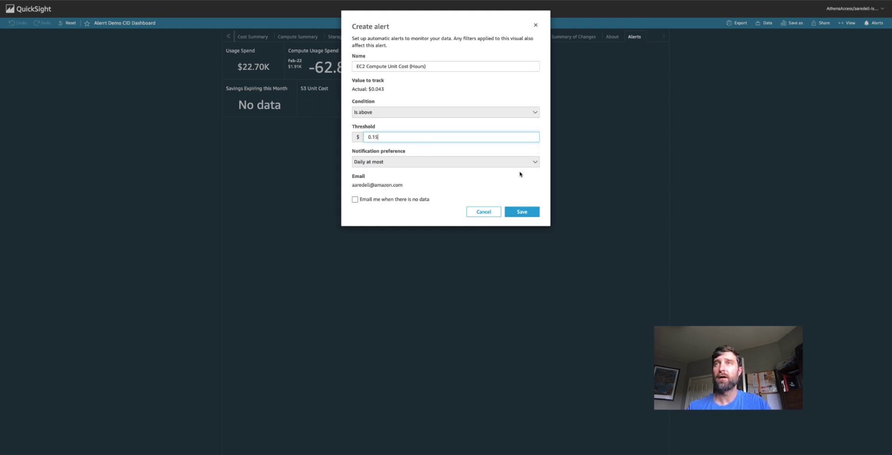
click(523, 212)
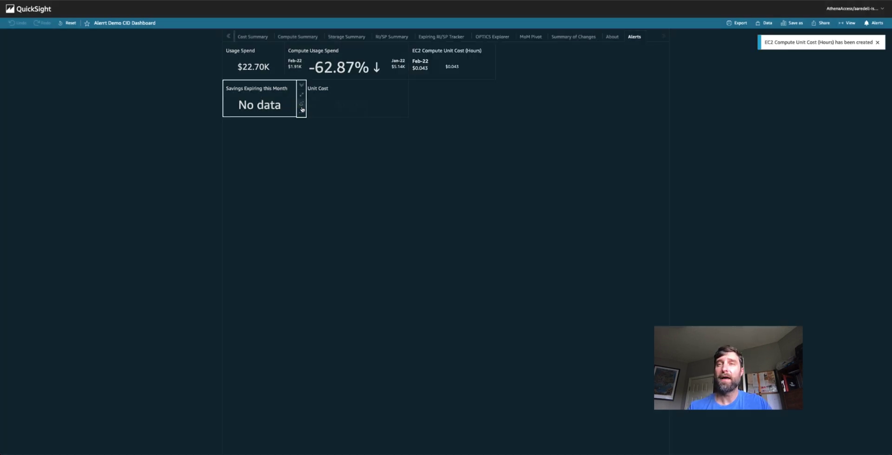
Step: Save alerts triggering above $0 on Savings Expiring this Month and S3 Unit Cost
click(302, 107)
click(381, 138)
text(0)
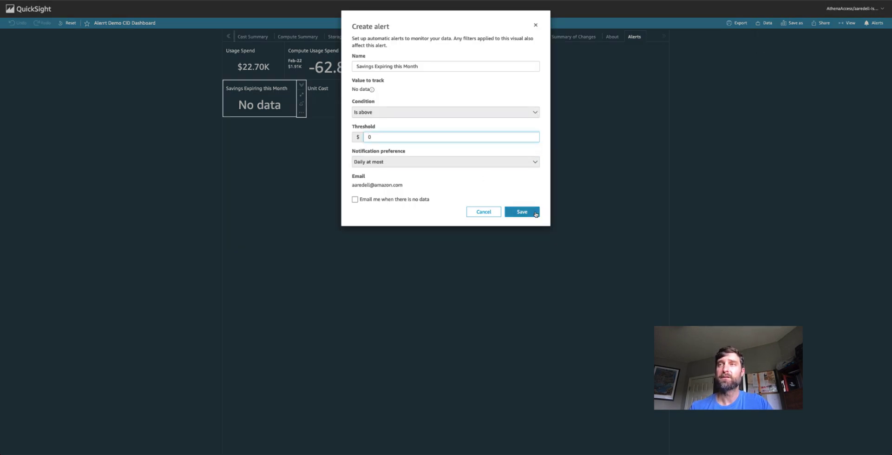
click(536, 213)
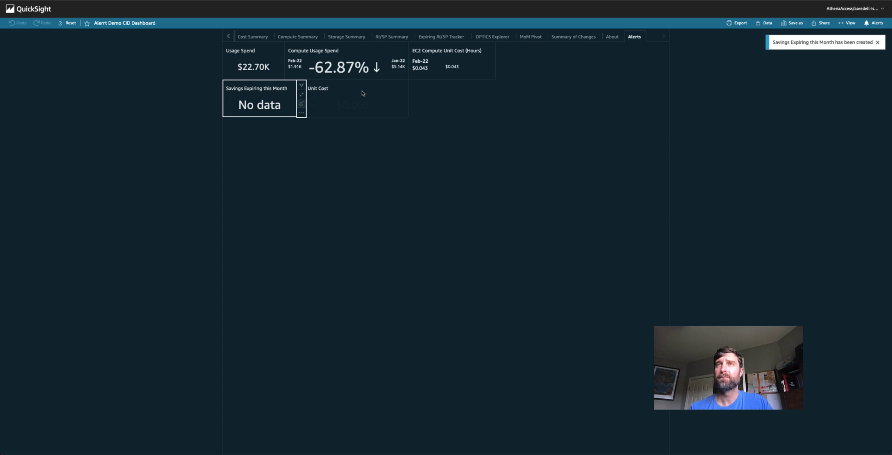
click(363, 91)
click(413, 103)
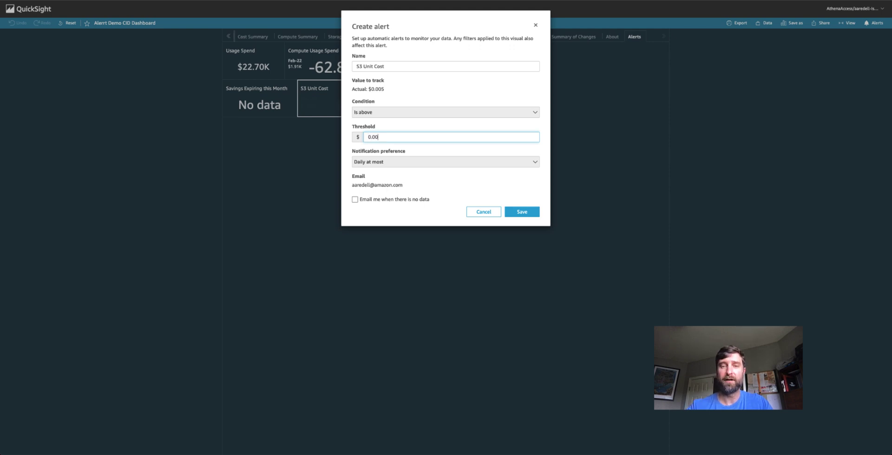
click(525, 212)
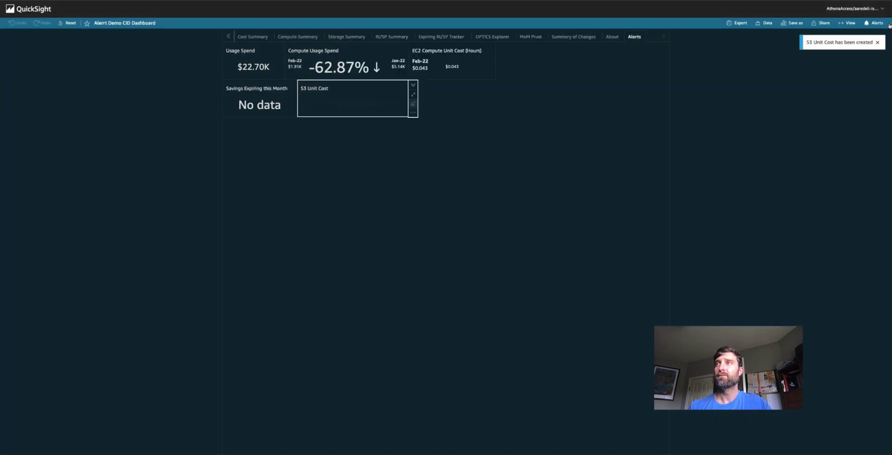
Step: Review the alerts already set on the TAO dashboard
click(886, 25)
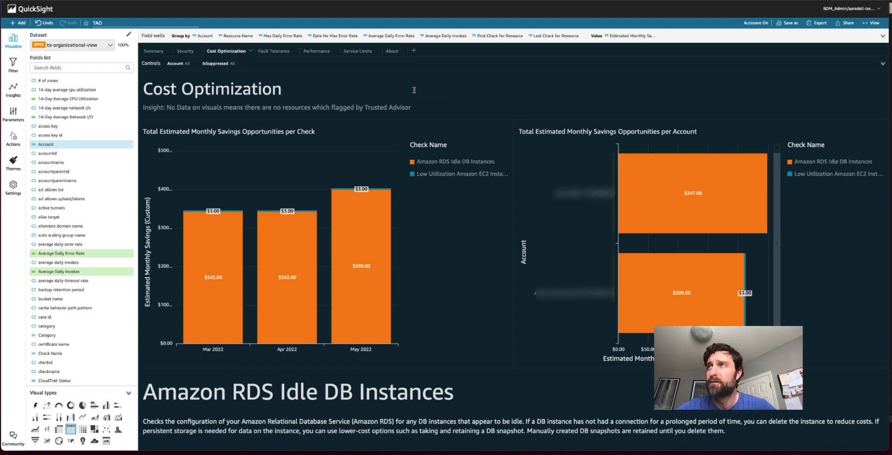
Step: Add a new sheet to the TAO analysis and name it Alerts
click(414, 51)
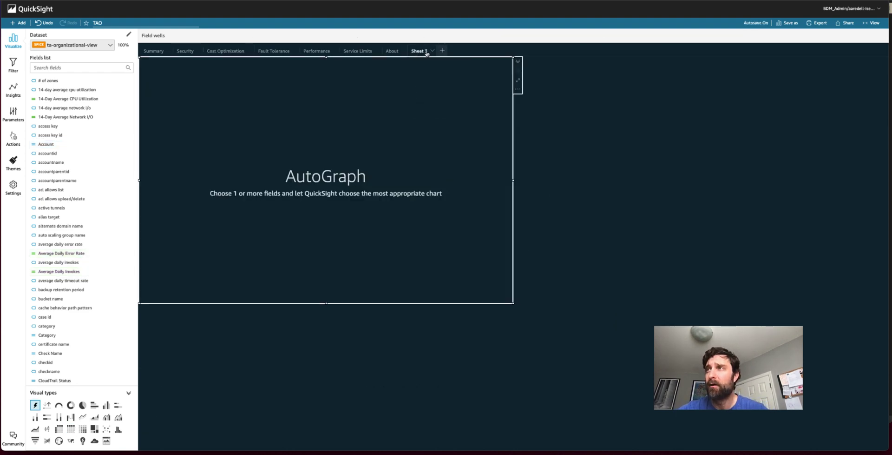
click(432, 51)
click(438, 61)
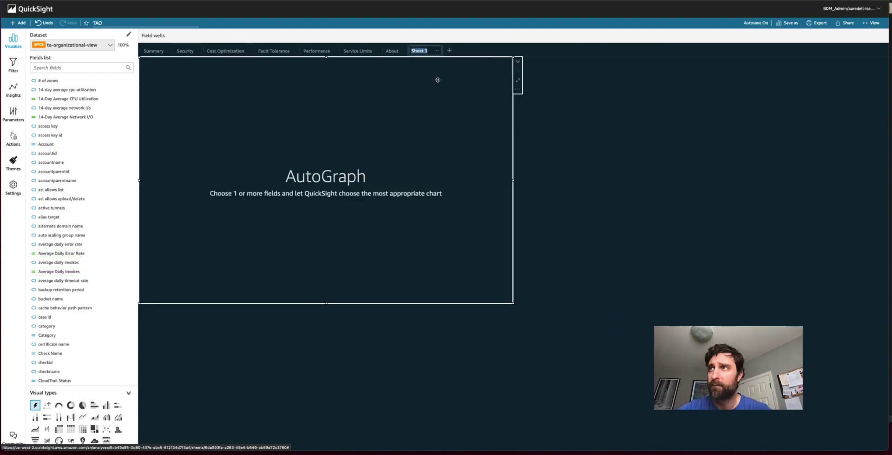
text(AIerts)
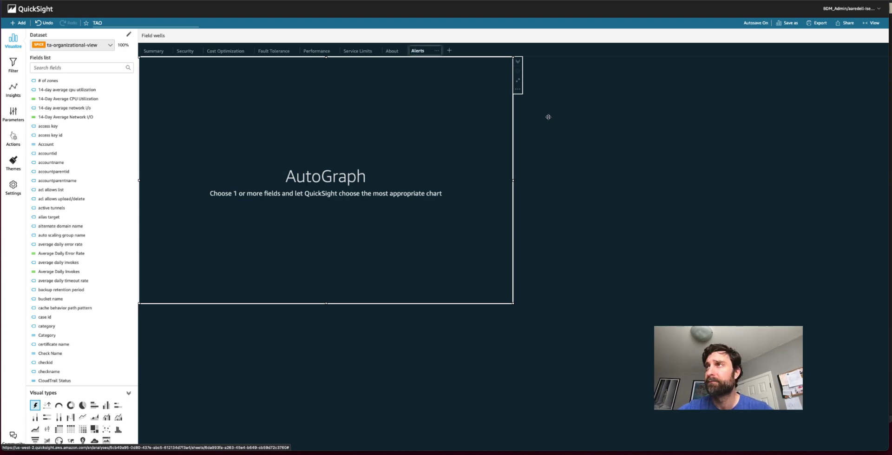
click(550, 115)
Step: Duplicate the Idle RDS ($351.83) and Low Utilization EC2 ($3.00) savings KPIs to the Alerts sheet
click(227, 51)
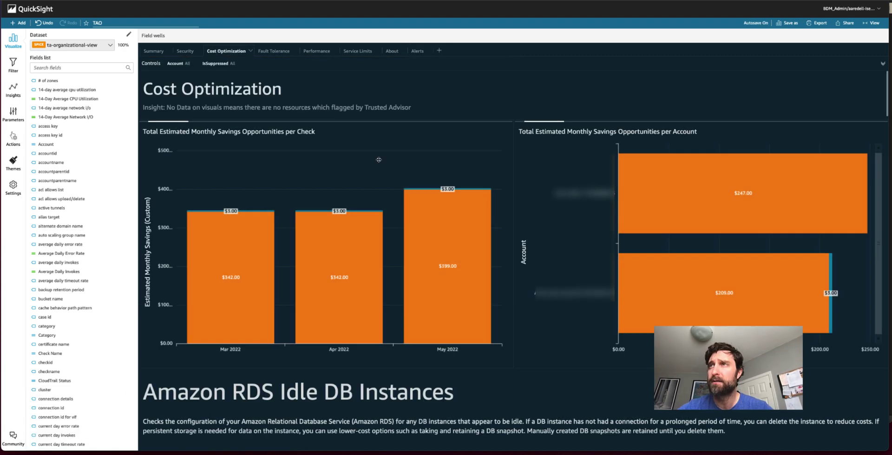
scroll(414, 154, down, 5)
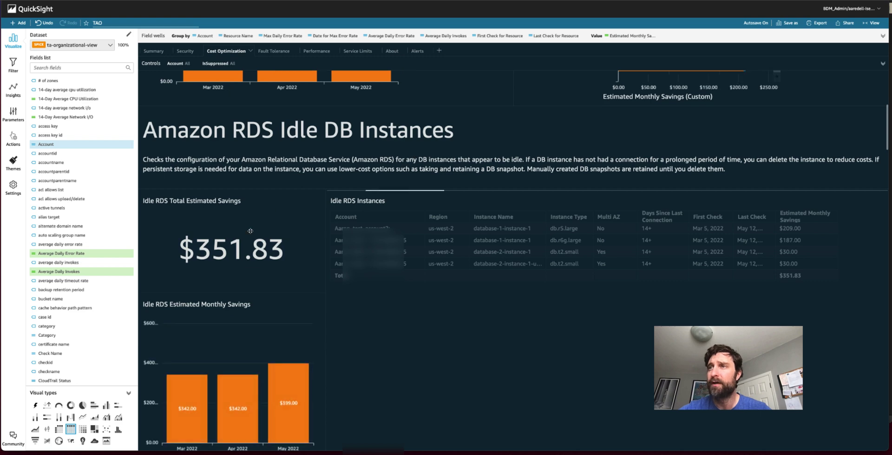
click(268, 210)
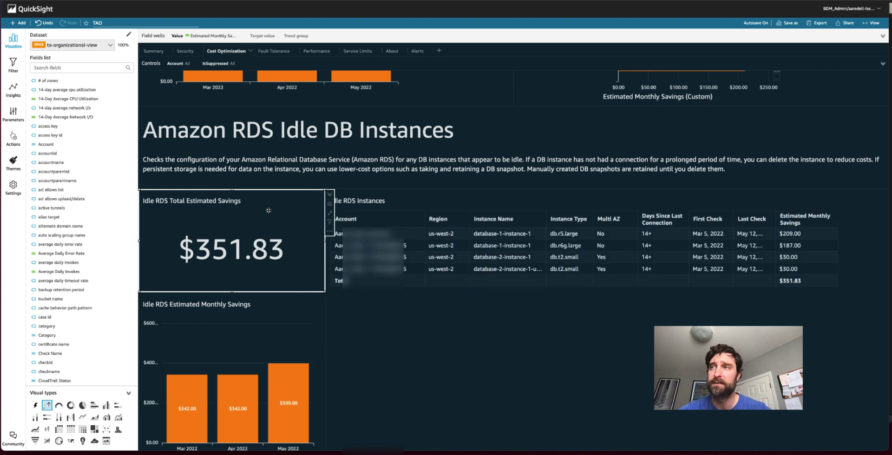
click(329, 231)
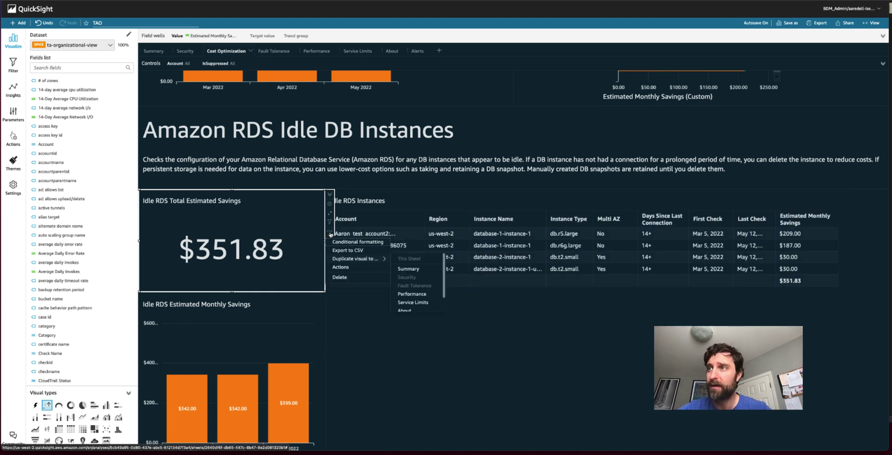
click(373, 230)
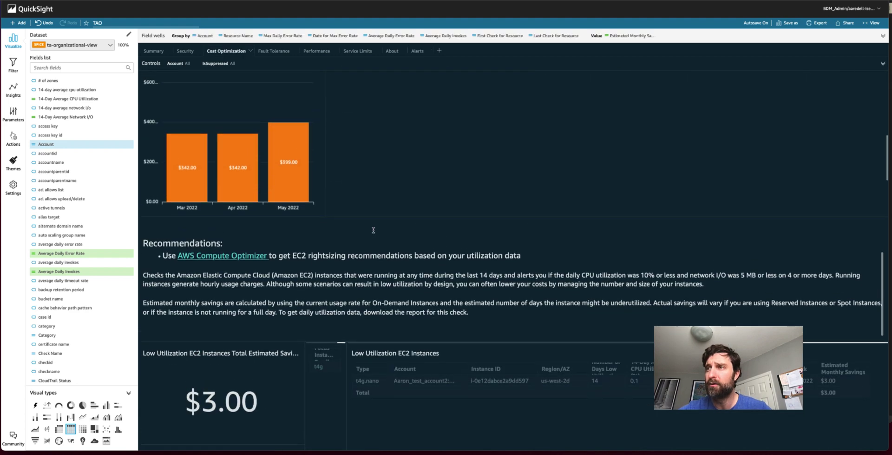
scroll(281, 347, down, 2)
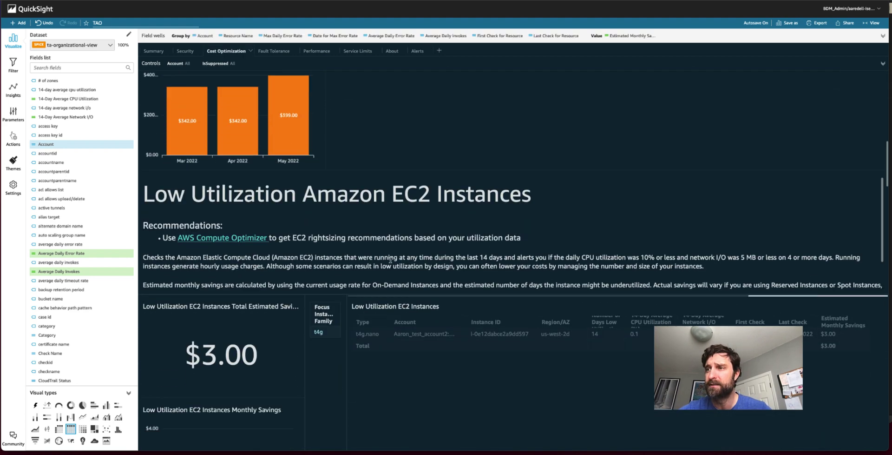
click(281, 346)
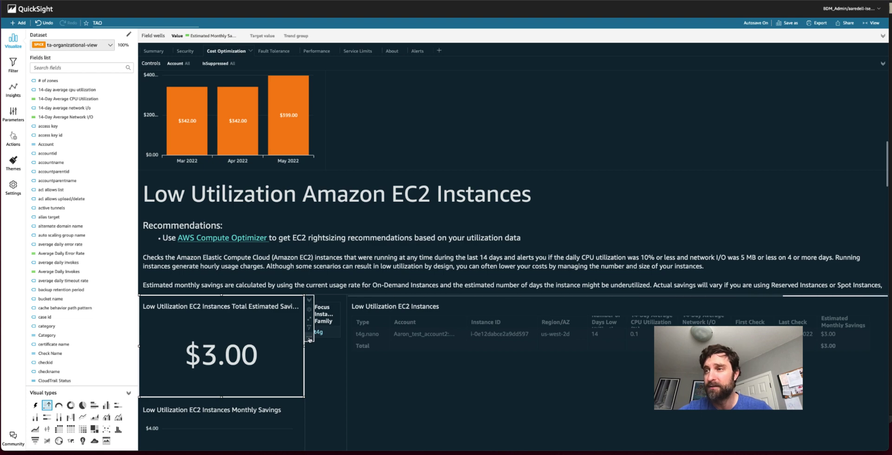
click(309, 338)
mouse_move(335, 364)
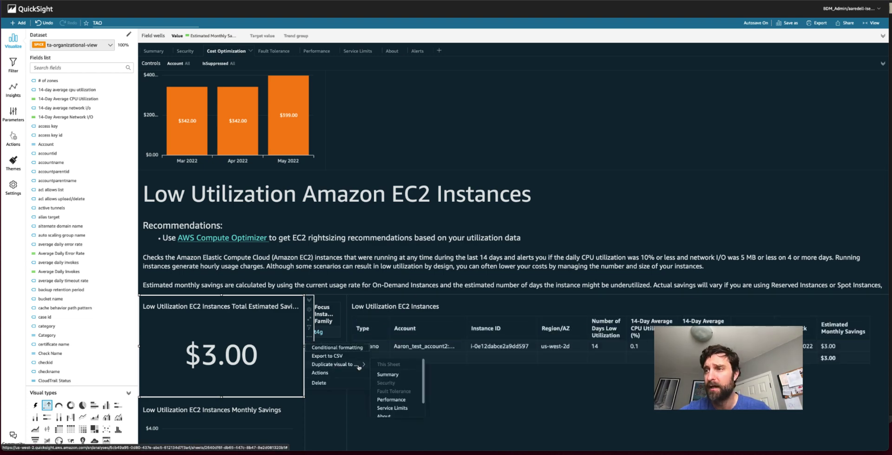
scroll(388, 386, down, 2)
click(386, 411)
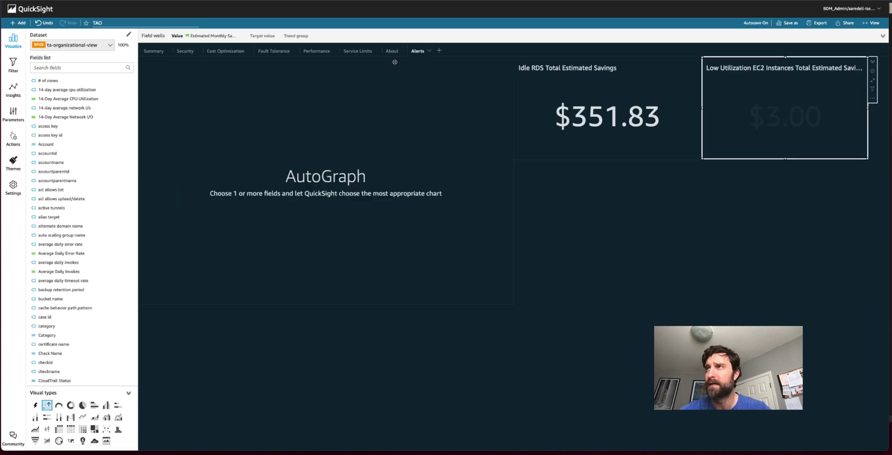
Step: Delete the empty AutoGraph visual from the Alerts sheet
click(487, 103)
click(518, 88)
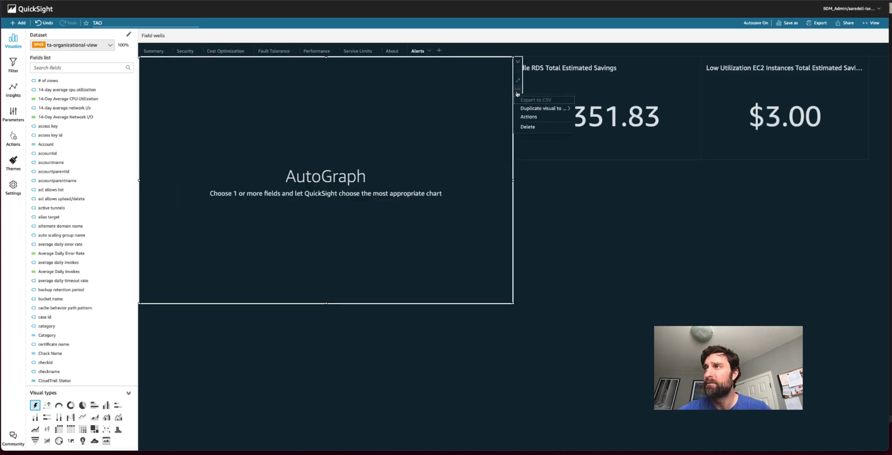
click(528, 127)
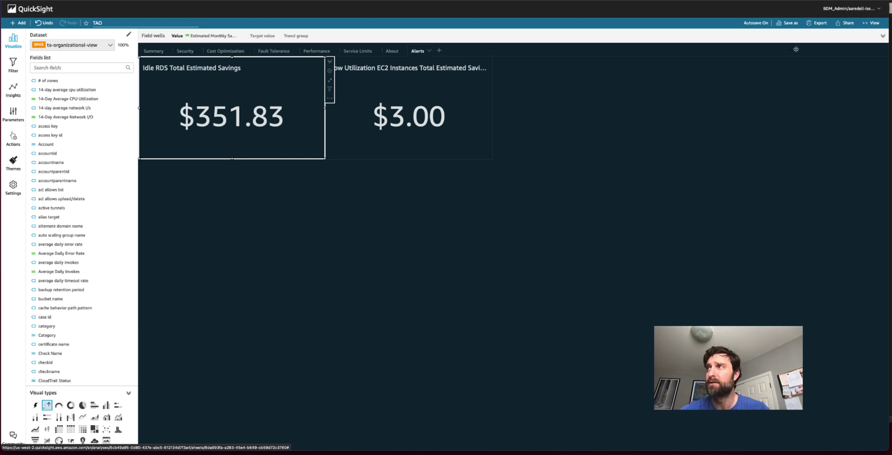
Step: Publish the analysis as the Alerts Dashboard and open it from the start page
click(848, 22)
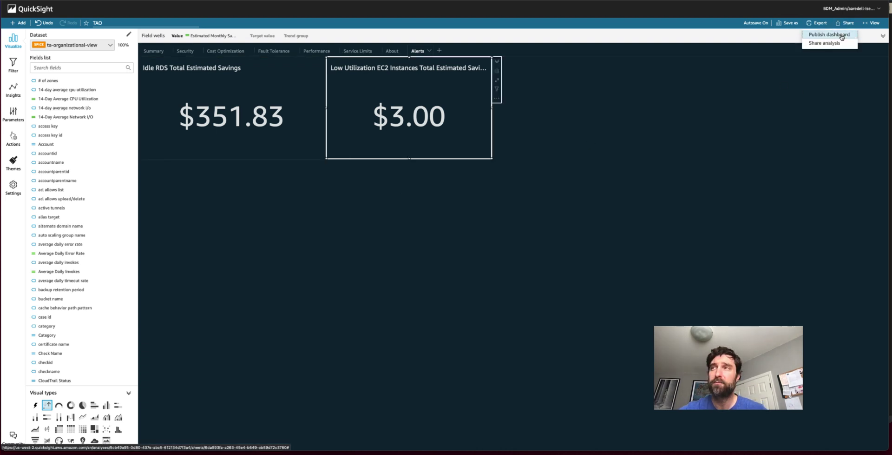
click(34, 9)
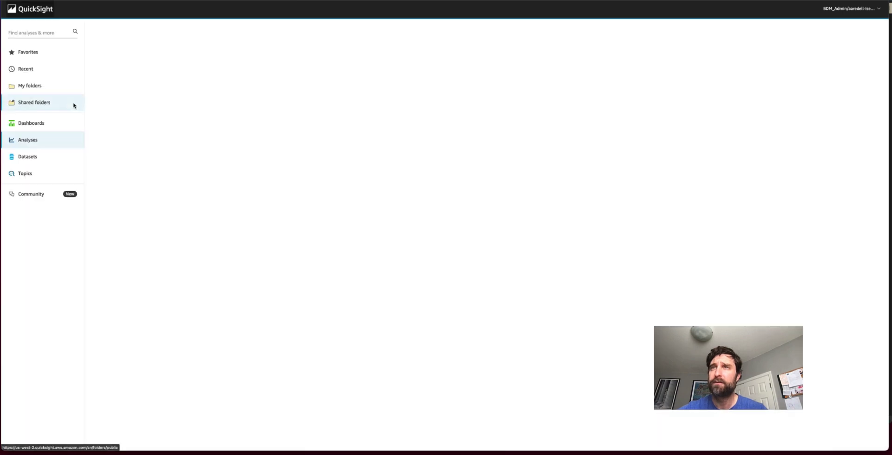
click(285, 74)
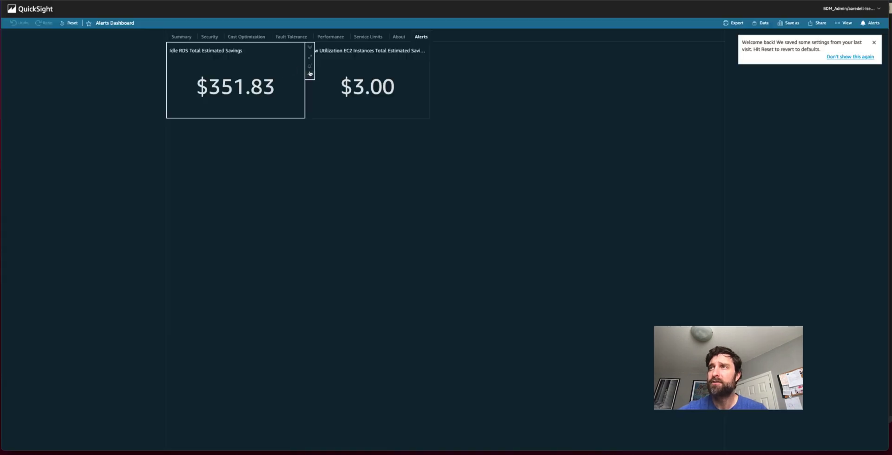
Step: Save alerts on the Idle RDS savings KPI and the Low Utilization EC2 KPI above 100
click(310, 66)
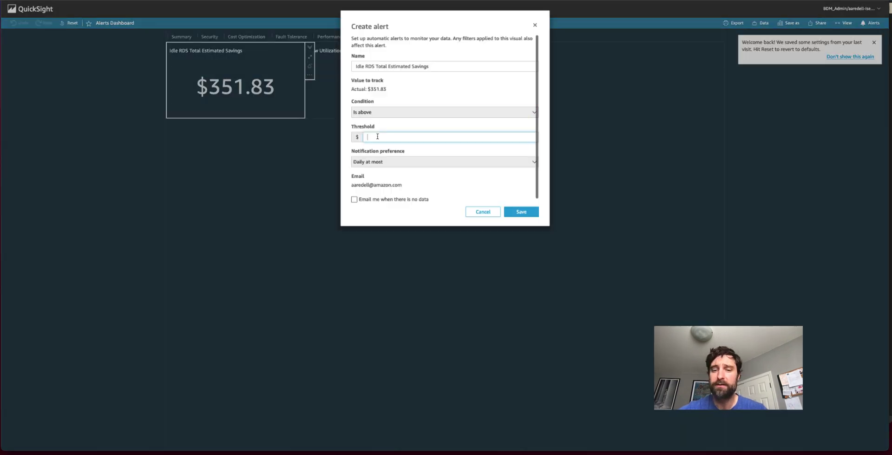
click(360, 101)
key(Return)
click(436, 66)
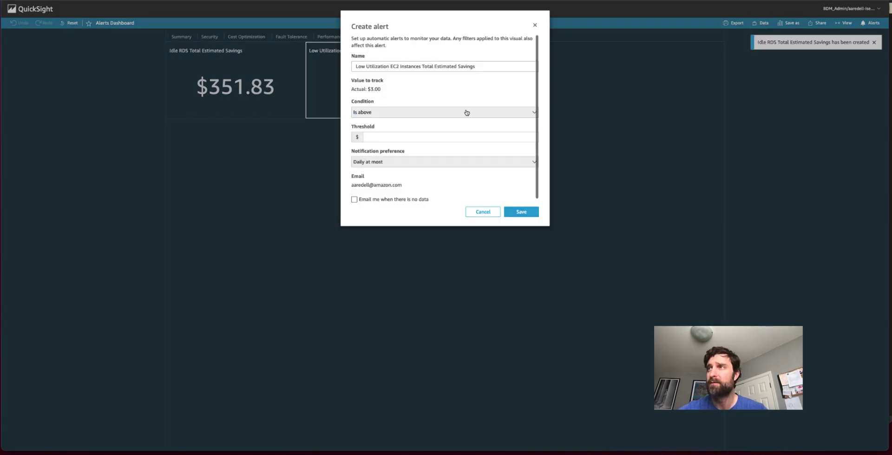
click(413, 136)
text(100)
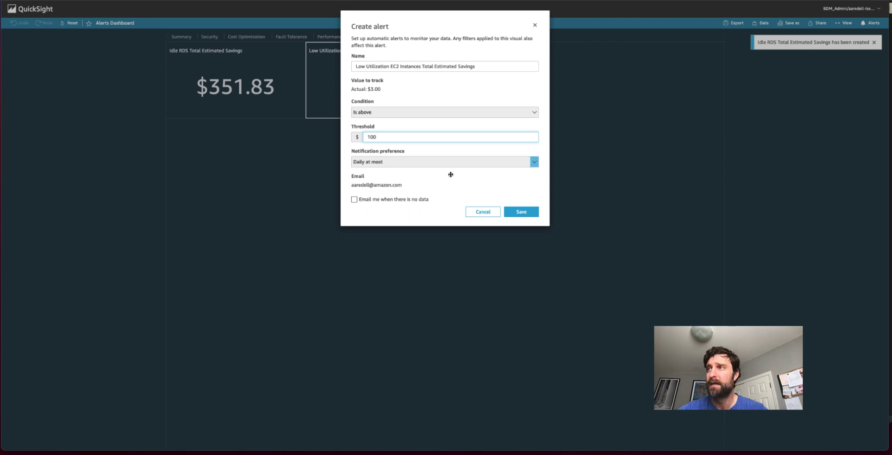
click(521, 212)
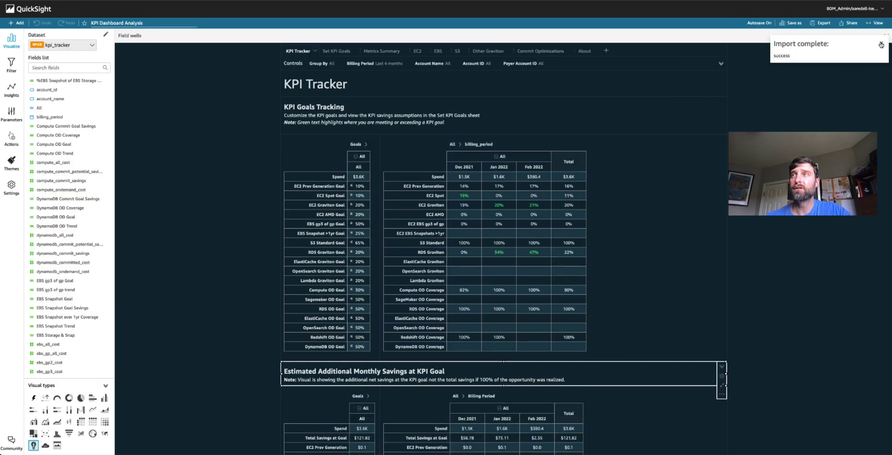
Step: Dismiss the Import complete notice and select the Goals table on the KPI Tracker sheet
click(881, 43)
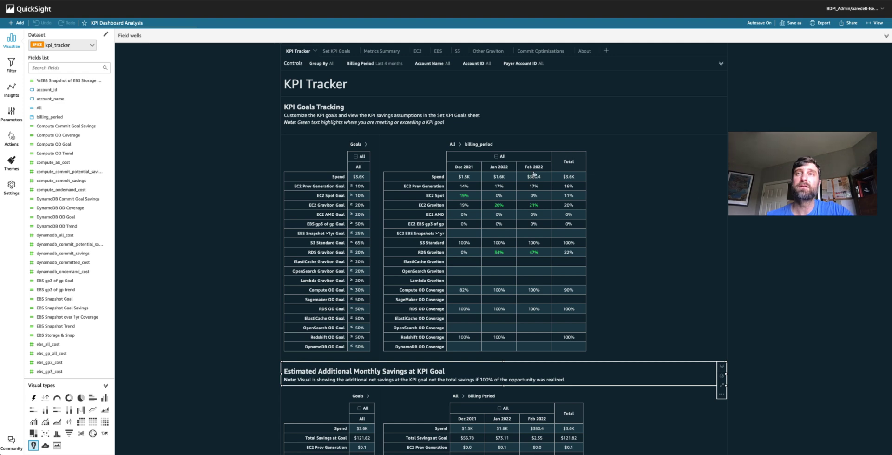
click(324, 159)
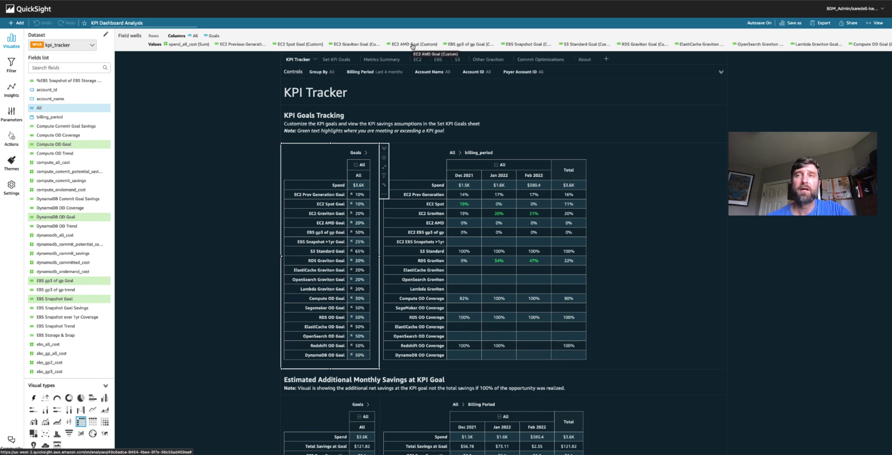
Step: Add a new sheet named Alerts to the KPI Dashboard Analysis
click(606, 59)
click(626, 53)
click(632, 61)
text(Alerts)
key(Return)
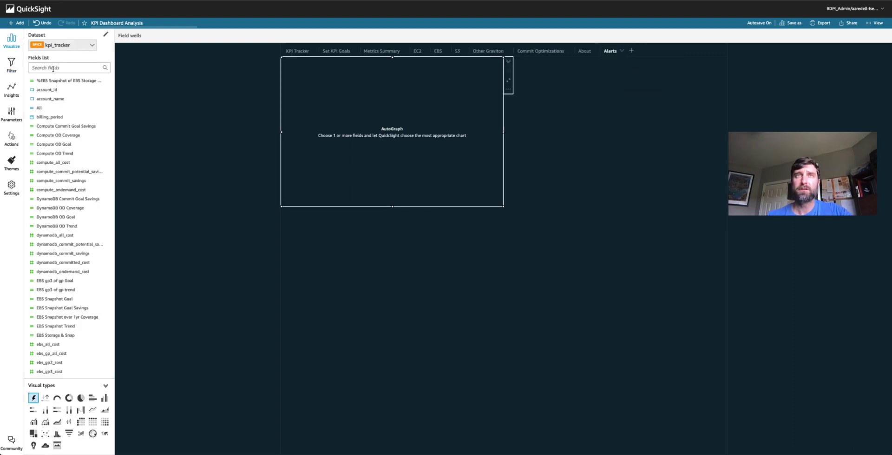
Step: Add a compact Compute OD Coverage KPI with a billing_period filter set to the previous month
text(od)
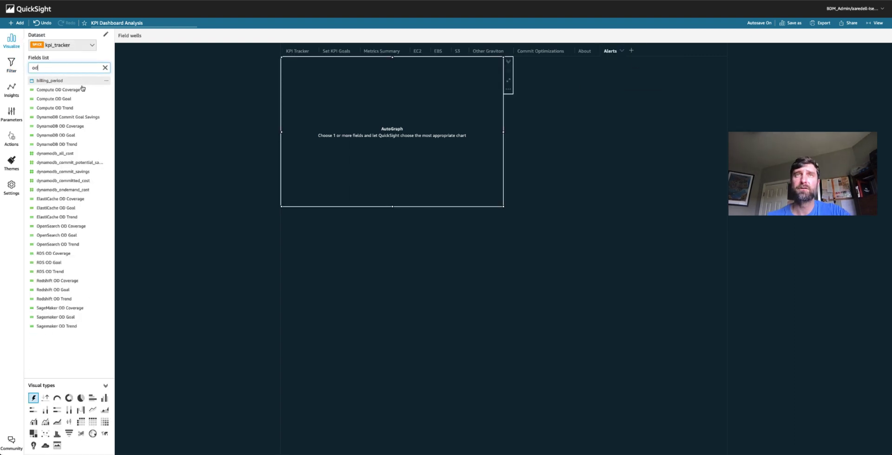
click(86, 89)
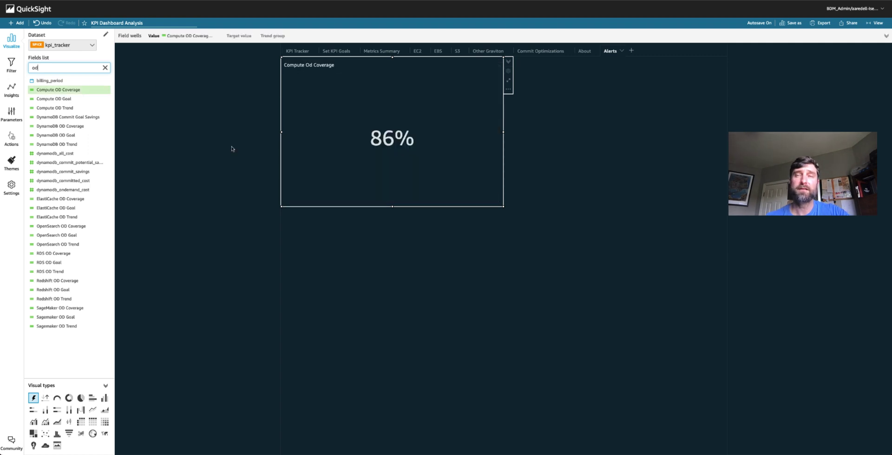
click(13, 68)
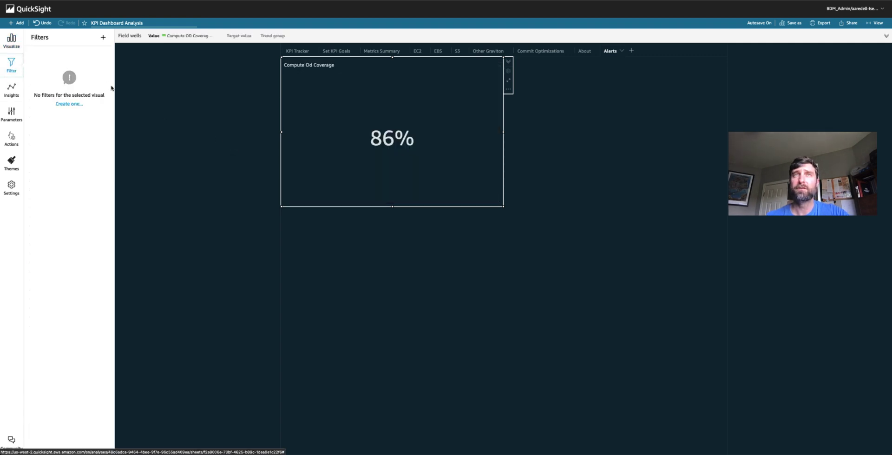
click(104, 38)
click(51, 55)
click(103, 103)
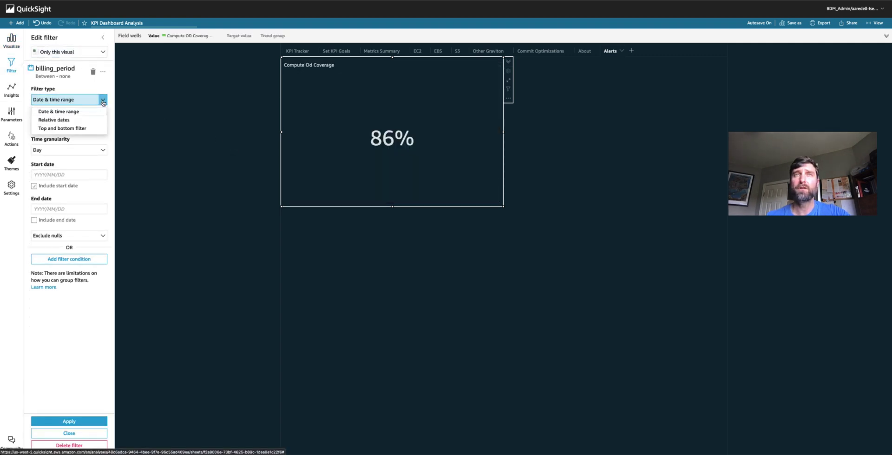
click(102, 119)
click(93, 147)
click(65, 180)
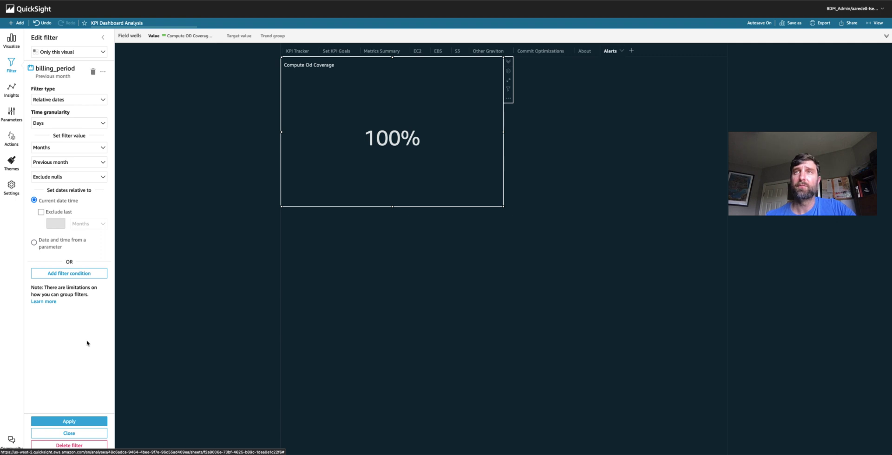
drag(503, 206, 425, 150)
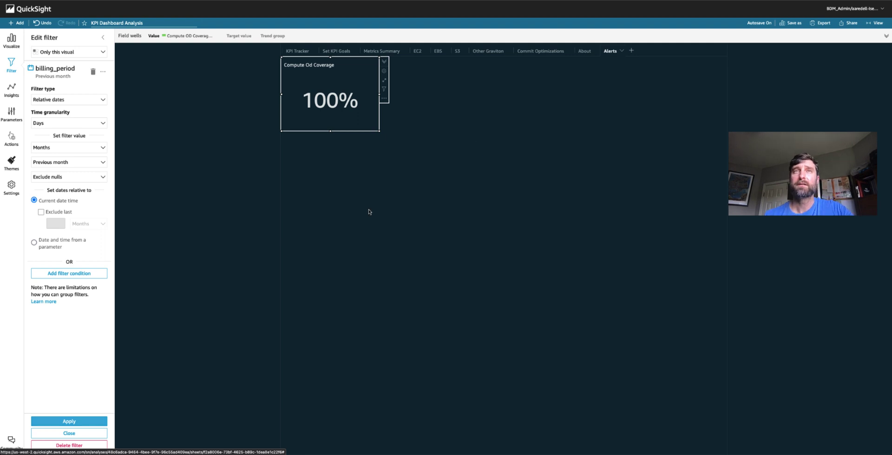
Step: Add an EC2 Spot Coverage KPI with billing_period filtered to the previous month
click(14, 24)
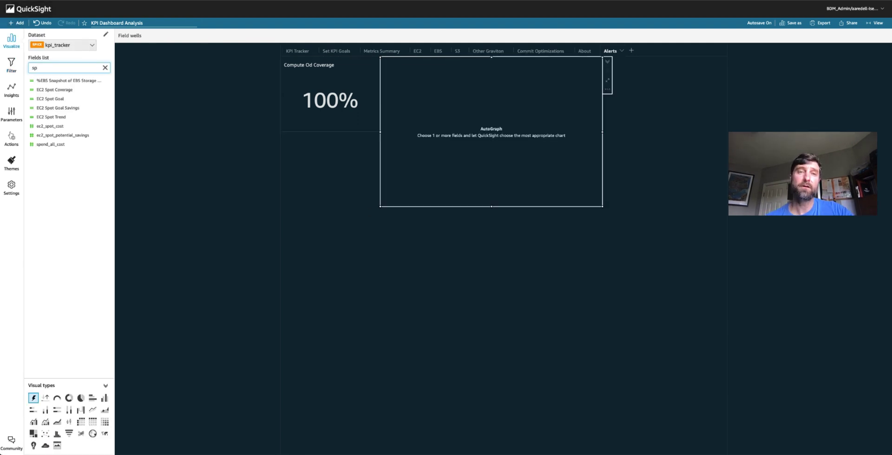
click(55, 89)
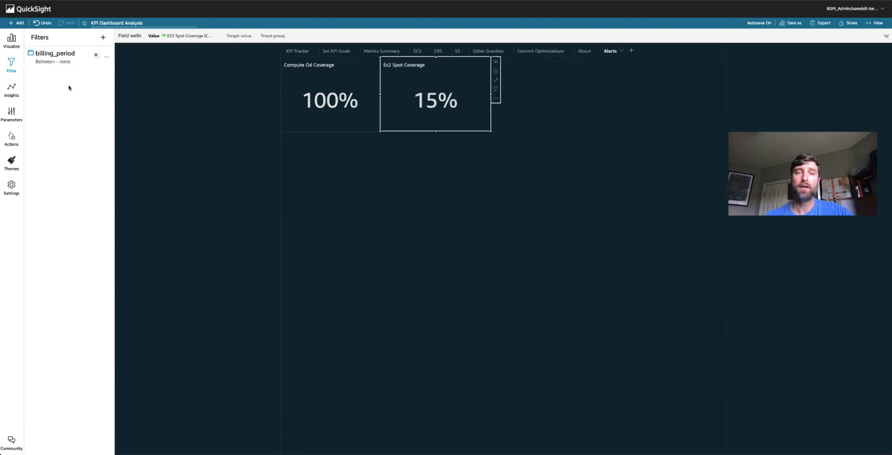
click(47, 56)
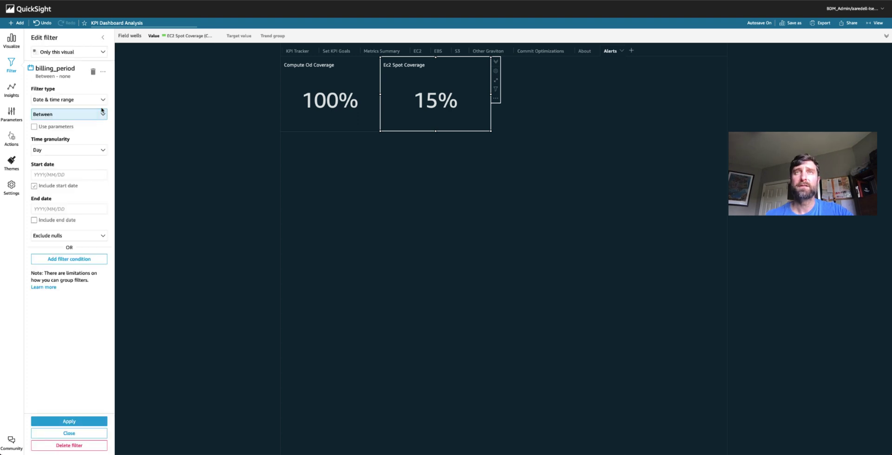
click(79, 100)
click(81, 120)
click(70, 147)
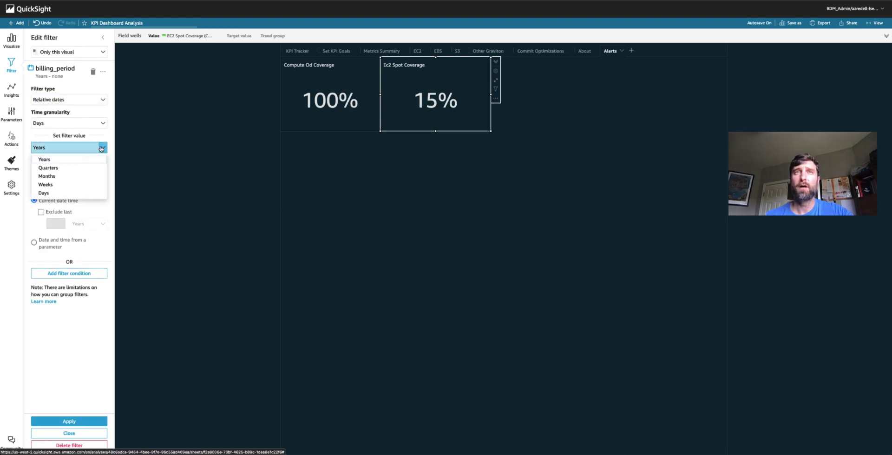
click(65, 176)
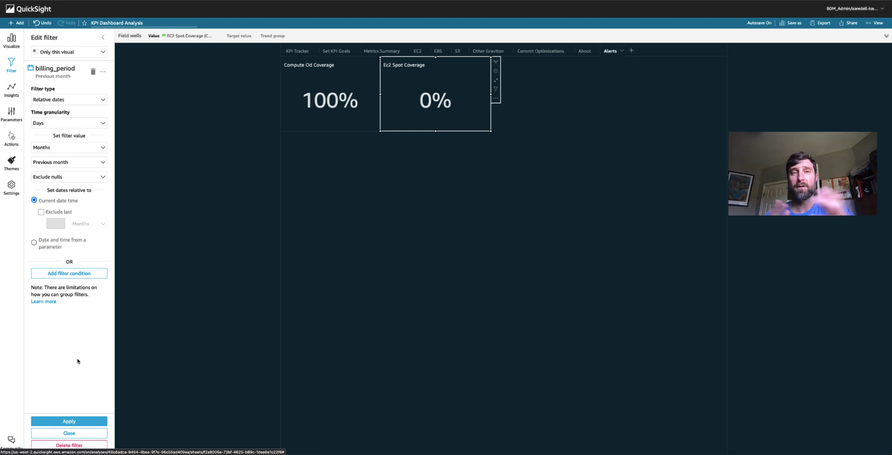
click(69, 433)
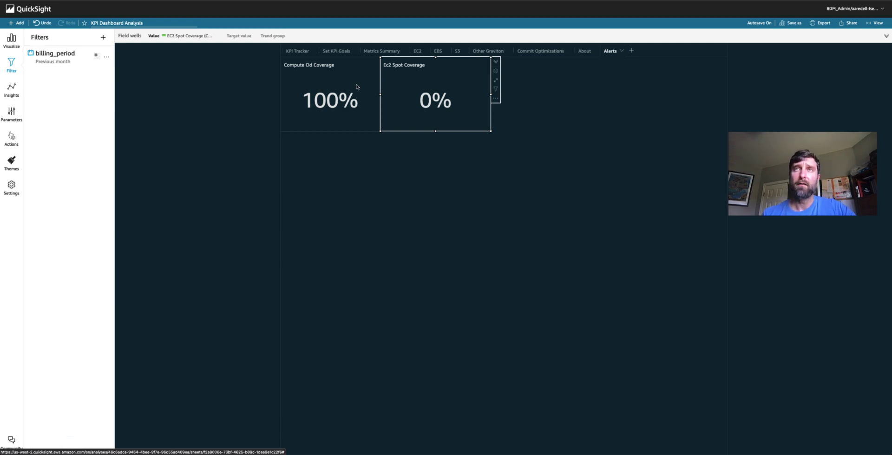
Step: Add an account_name filter to the EC2 Spot Coverage KPI that keeps only one account
click(103, 37)
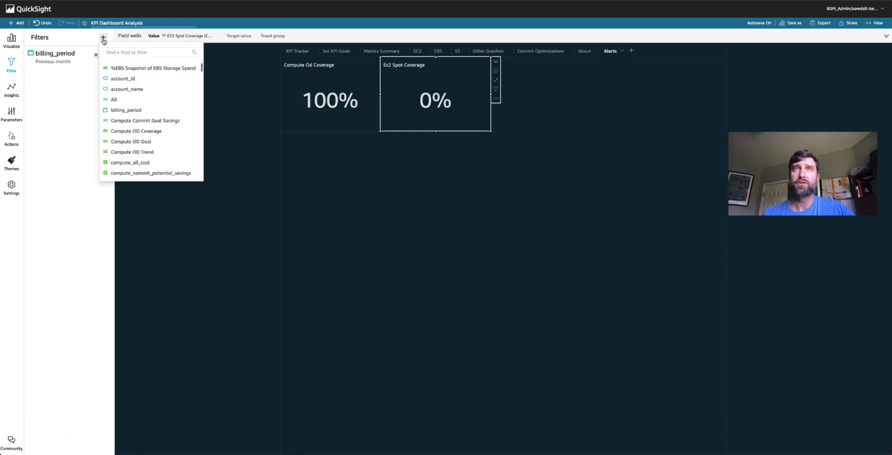
text(accoun)
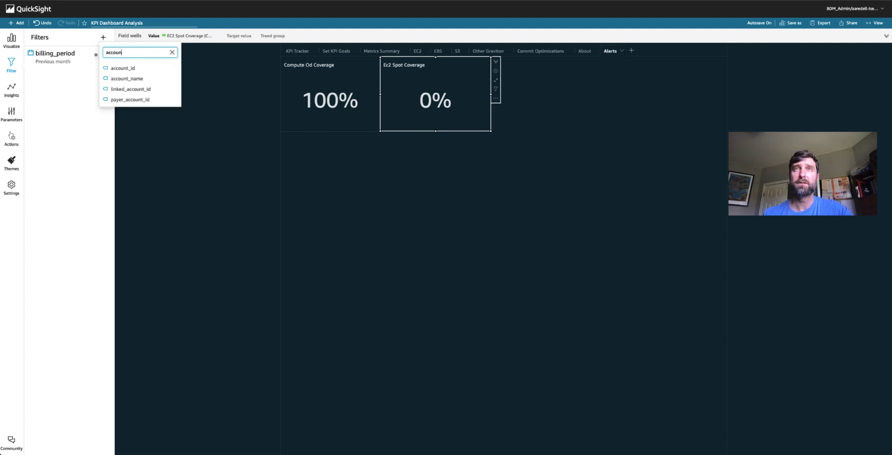
click(143, 80)
click(66, 84)
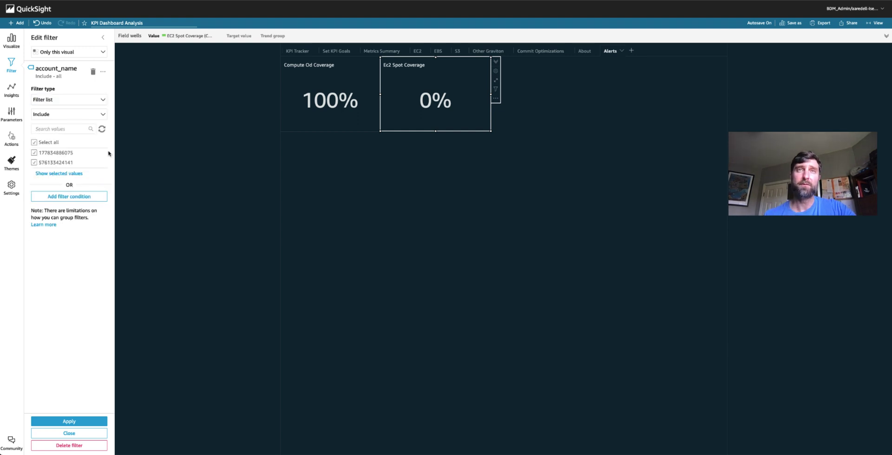
click(88, 163)
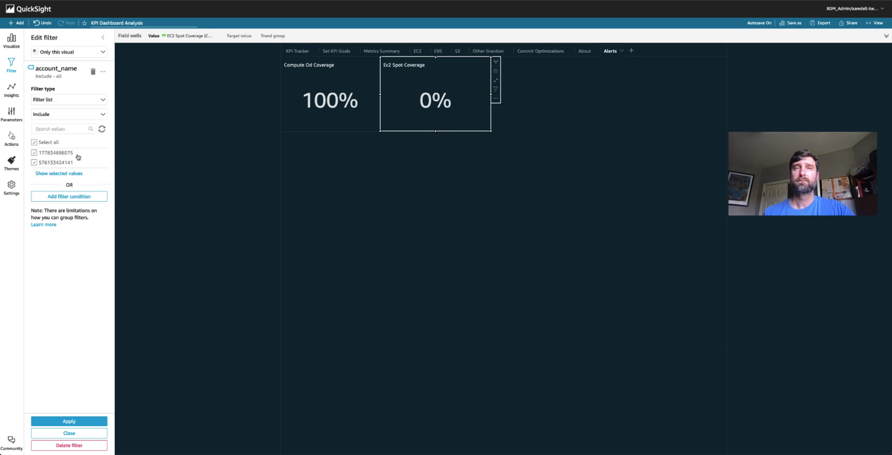
click(69, 433)
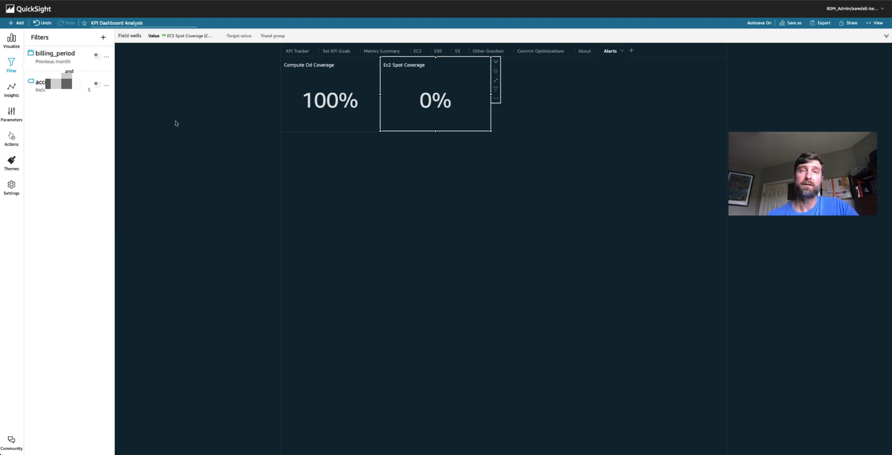
click(849, 23)
Step: Publish the KPI Alert demo dashboard and save a Compute Od Coverage alert above 70
click(834, 36)
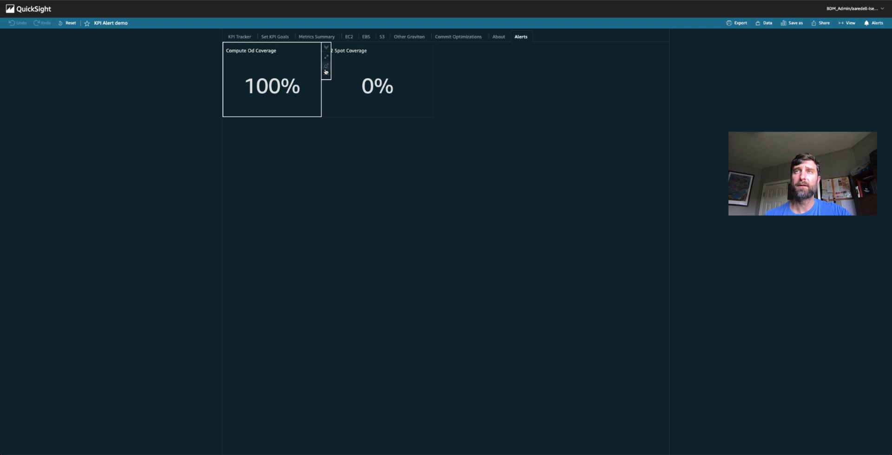
click(326, 68)
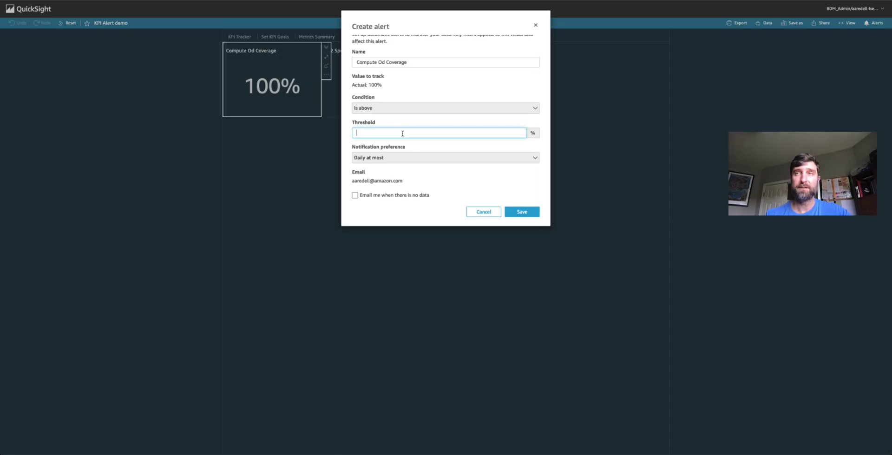
text(70)
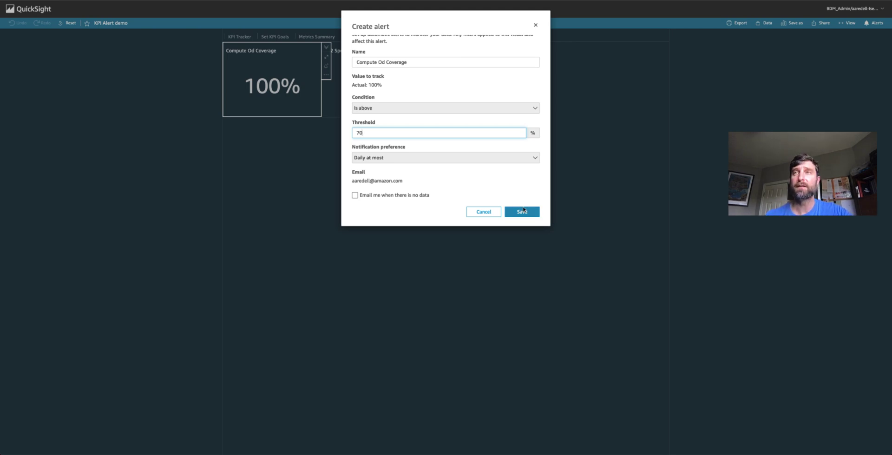
click(522, 213)
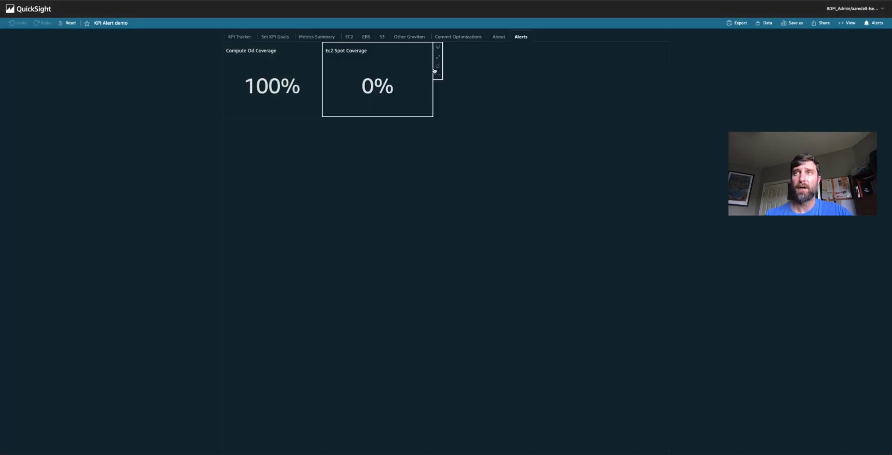
Step: Set up an Ec2 Spot Coverage alert that triggers when coverage is below 10
click(437, 68)
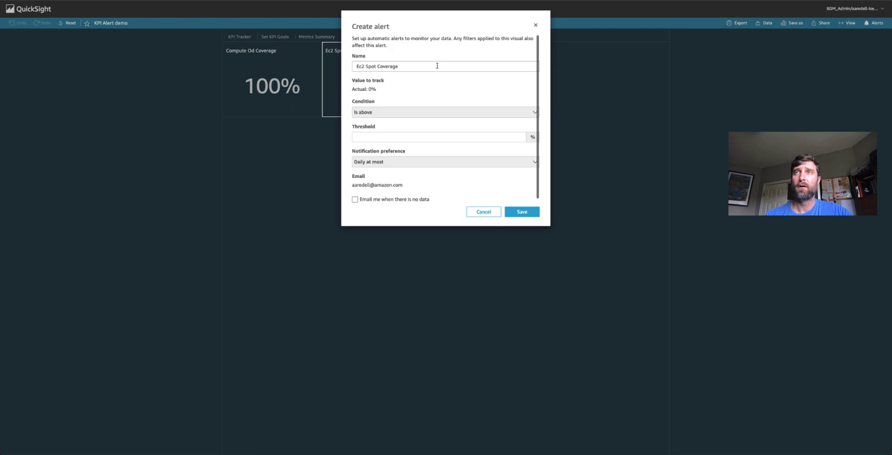
click(398, 114)
click(389, 132)
click(384, 134)
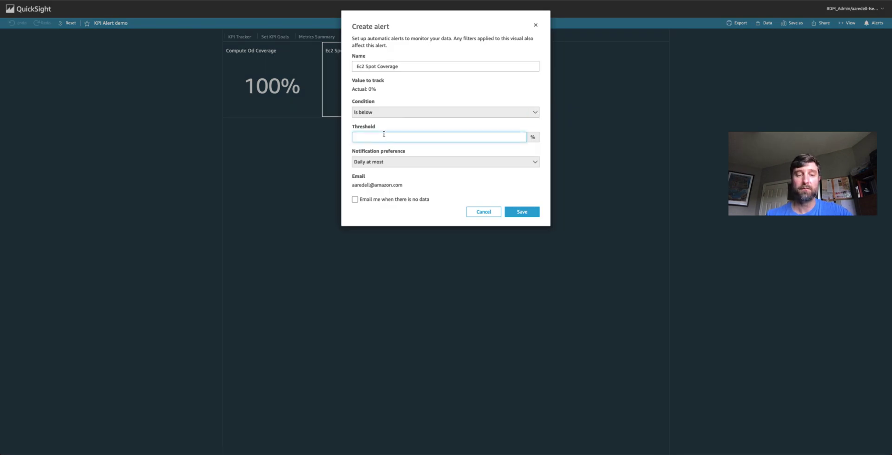
text(10)
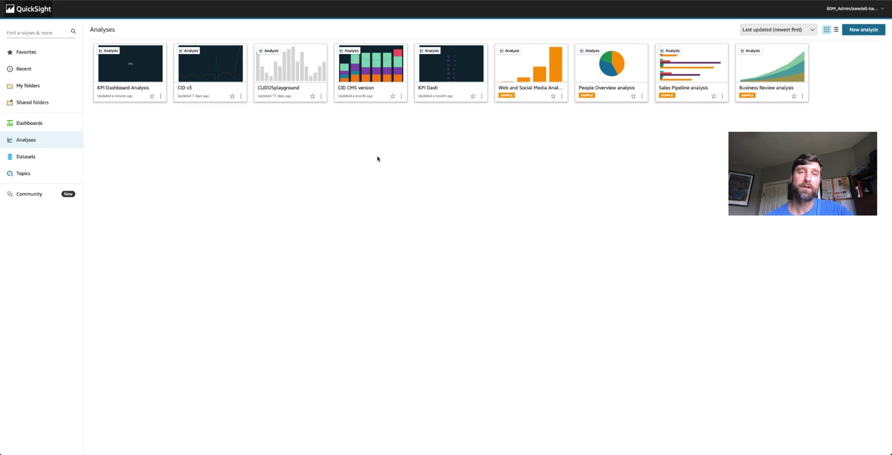